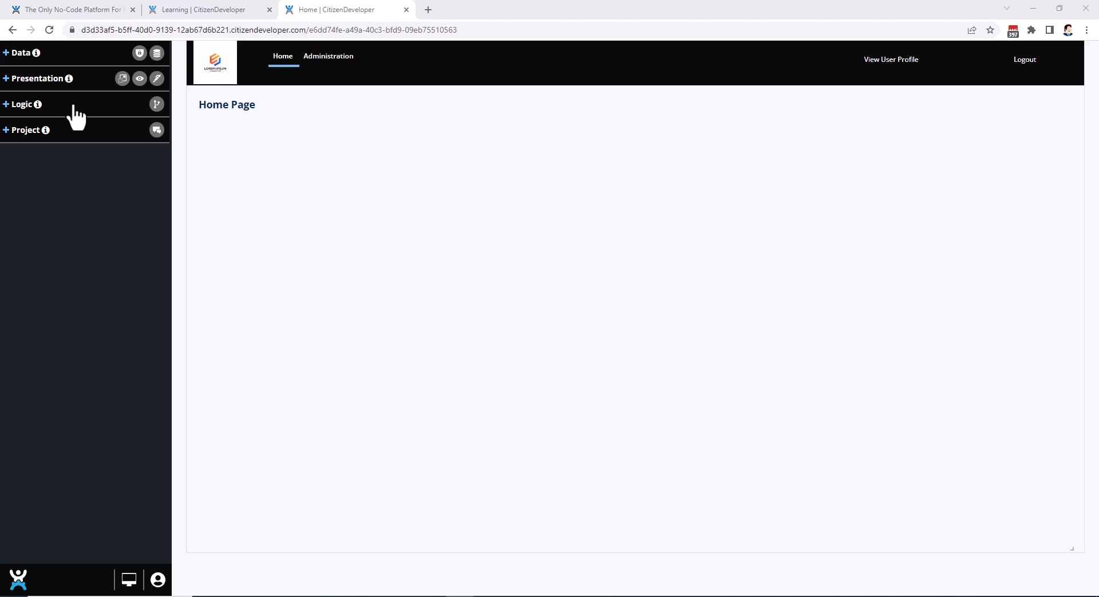
Review the application's data tables, fields and relationships, and collapse the Data section.
{"action": "left_click", "coordinate": [6, 54]}
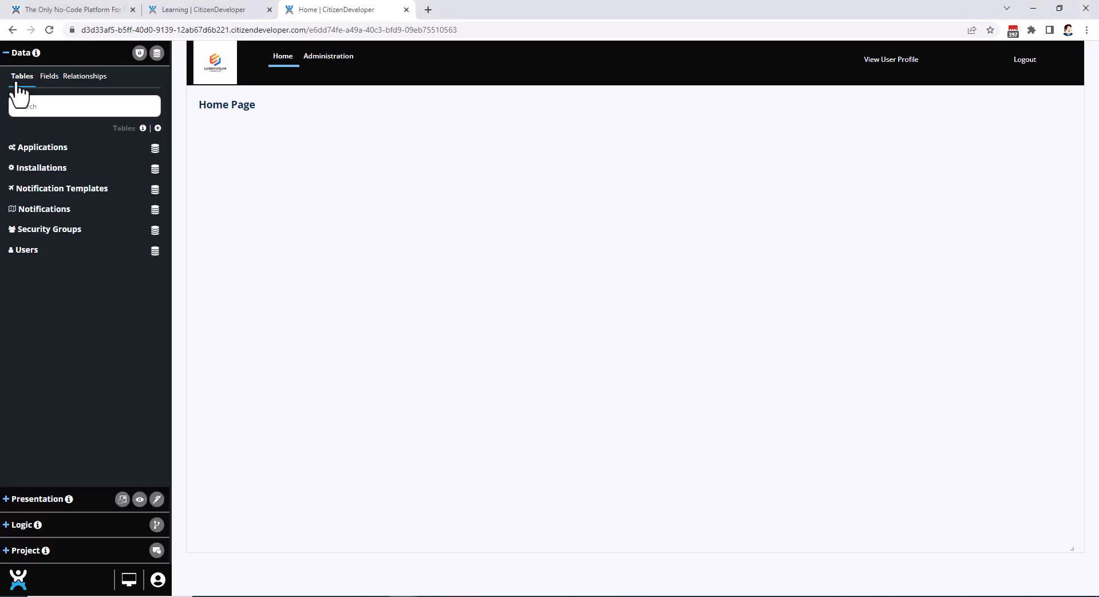
{"action": "left_click", "coordinate": [51, 80]}
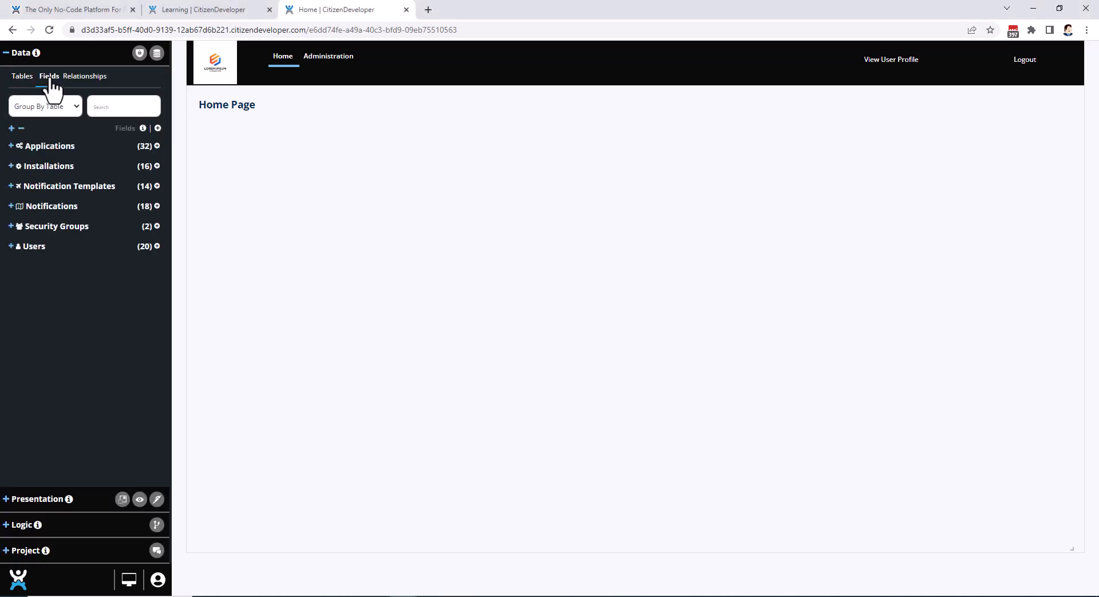
{"action": "left_click", "coordinate": [87, 85]}
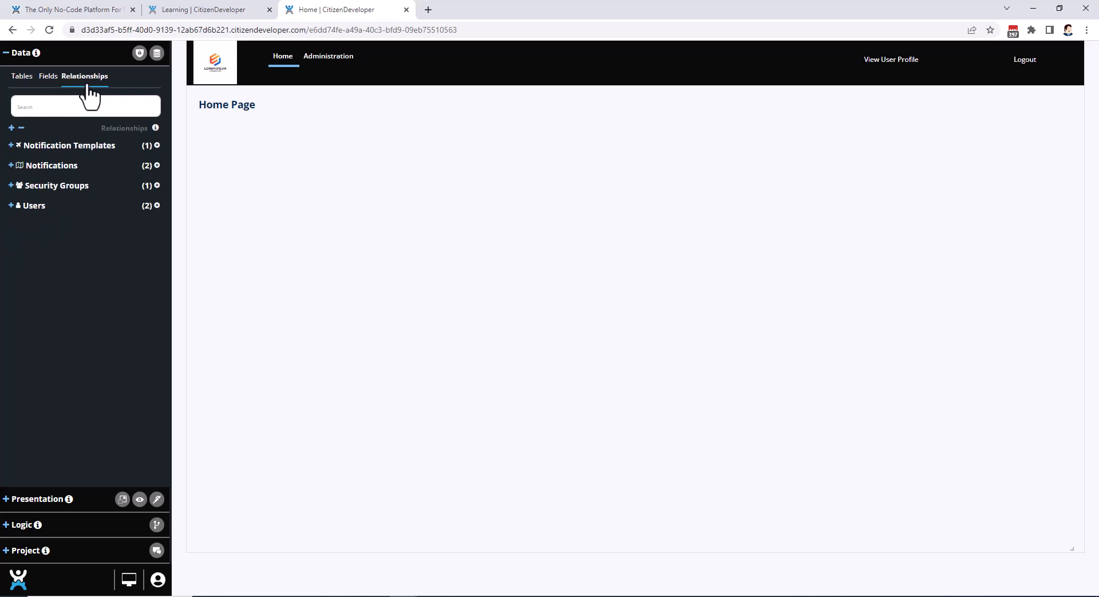
{"action": "left_click", "coordinate": [6, 53]}
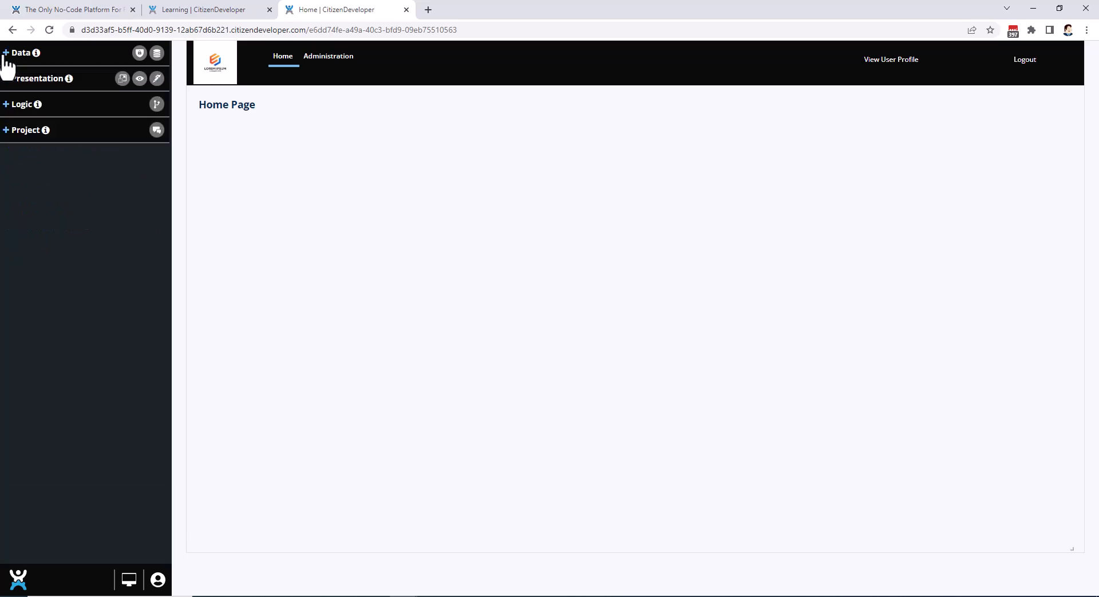
Review the application's presentation pages and theme options, and collapse the Presentation section.
{"action": "left_click", "coordinate": [7, 79]}
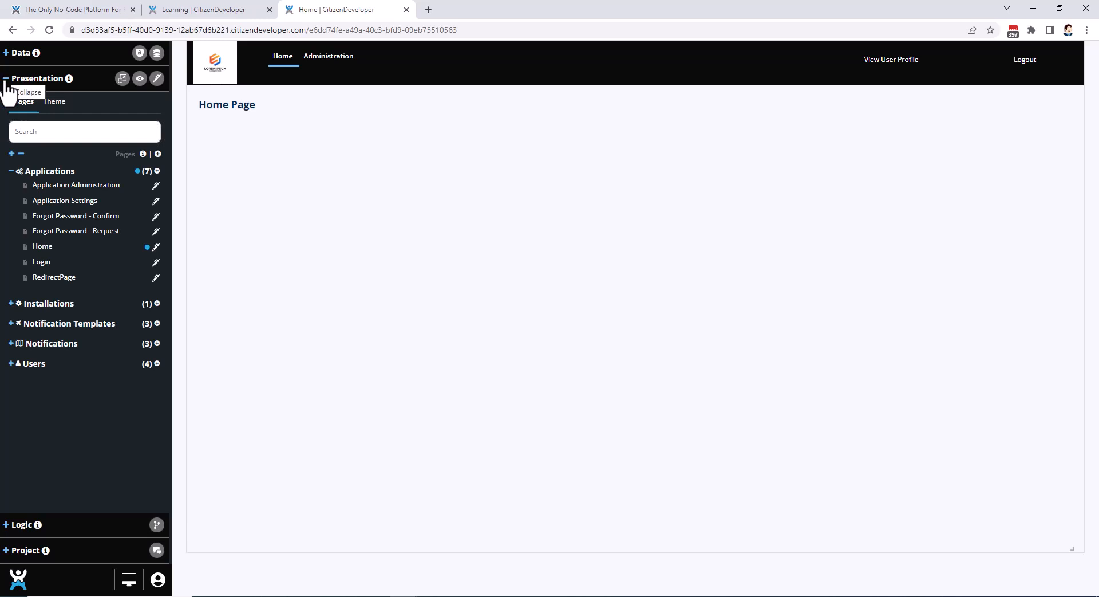
{"action": "left_click", "coordinate": [55, 109]}
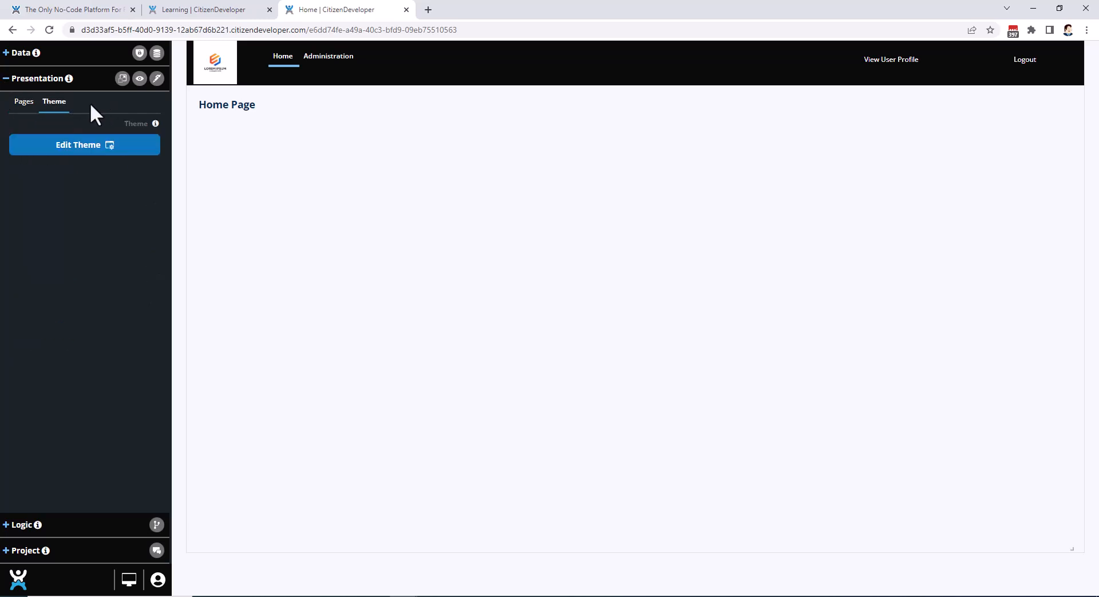
{"action": "left_click", "coordinate": [7, 81]}
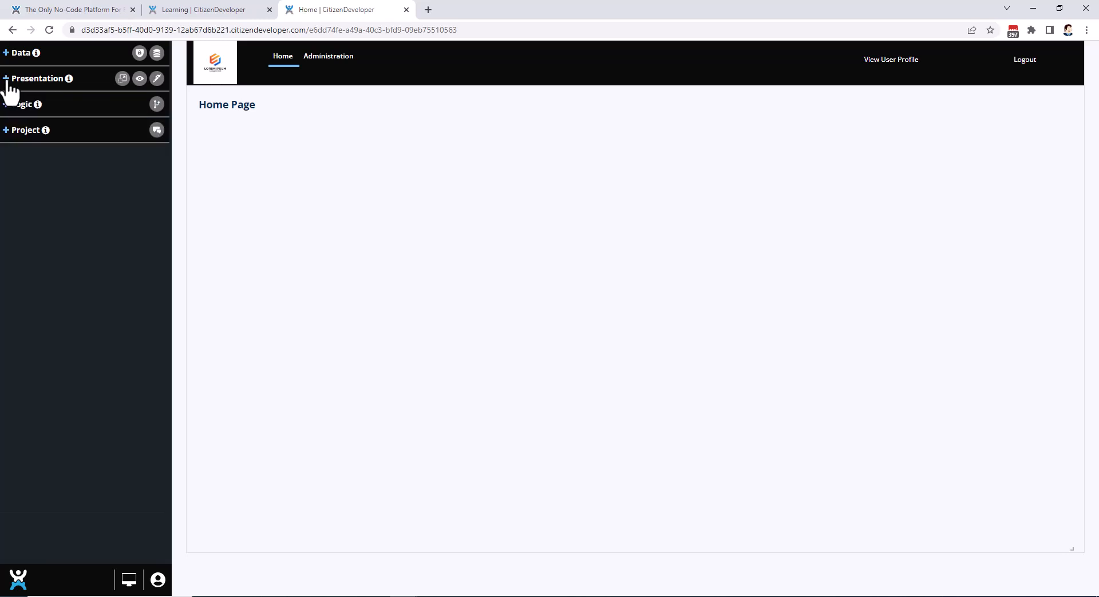
Review the logic listings for functions, schedules, APIs, webhooks, pages and fields.
{"action": "left_click", "coordinate": [8, 106]}
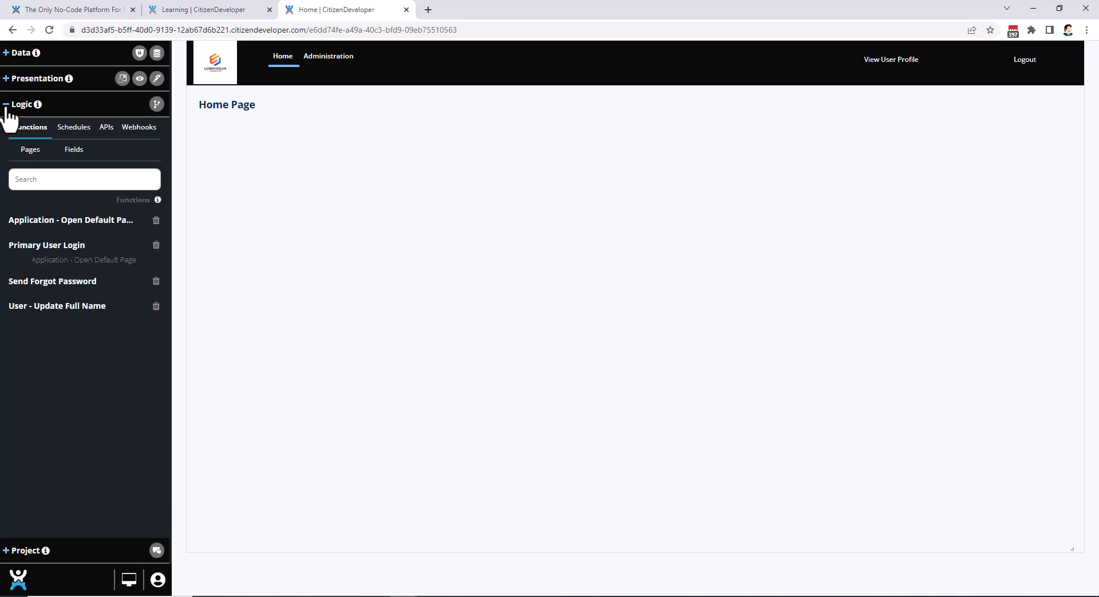
{"action": "left_click", "coordinate": [73, 131]}
{"action": "left_click", "coordinate": [108, 137]}
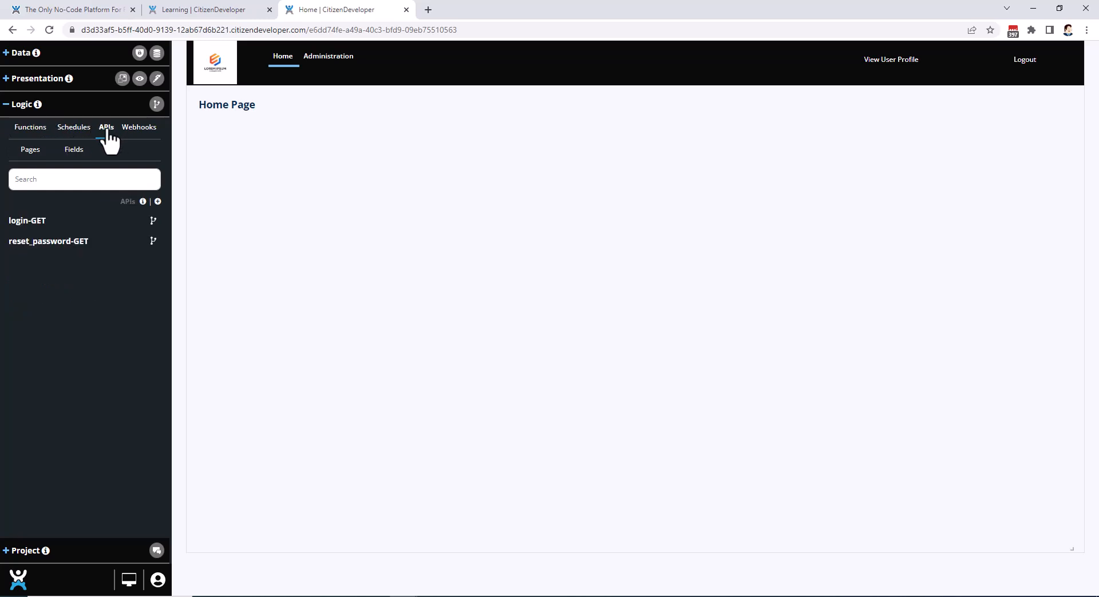
{"action": "left_click", "coordinate": [134, 131]}
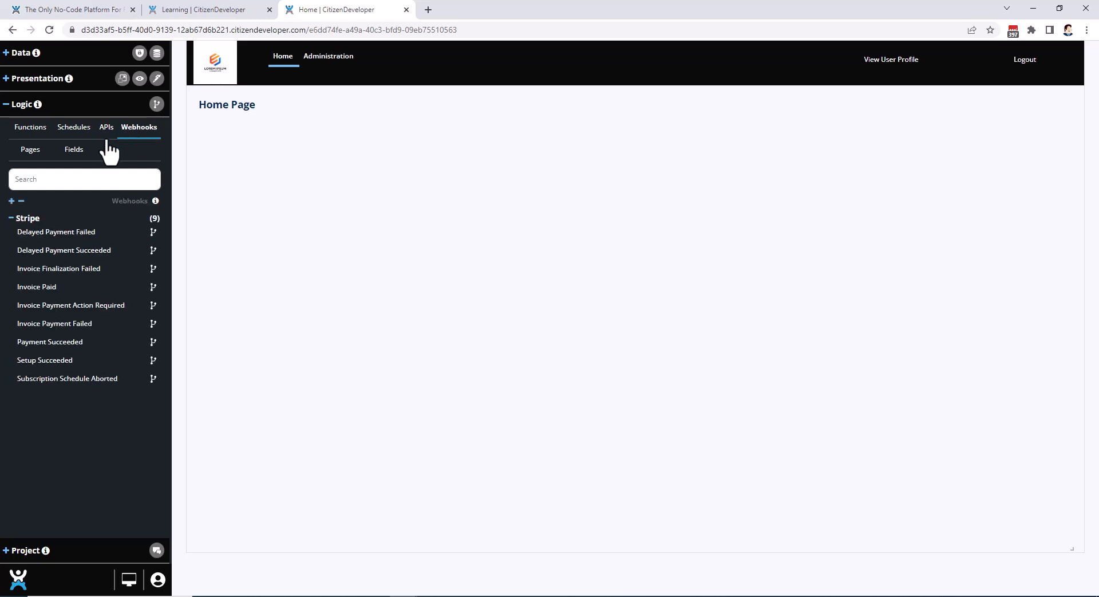
{"action": "left_click", "coordinate": [31, 152]}
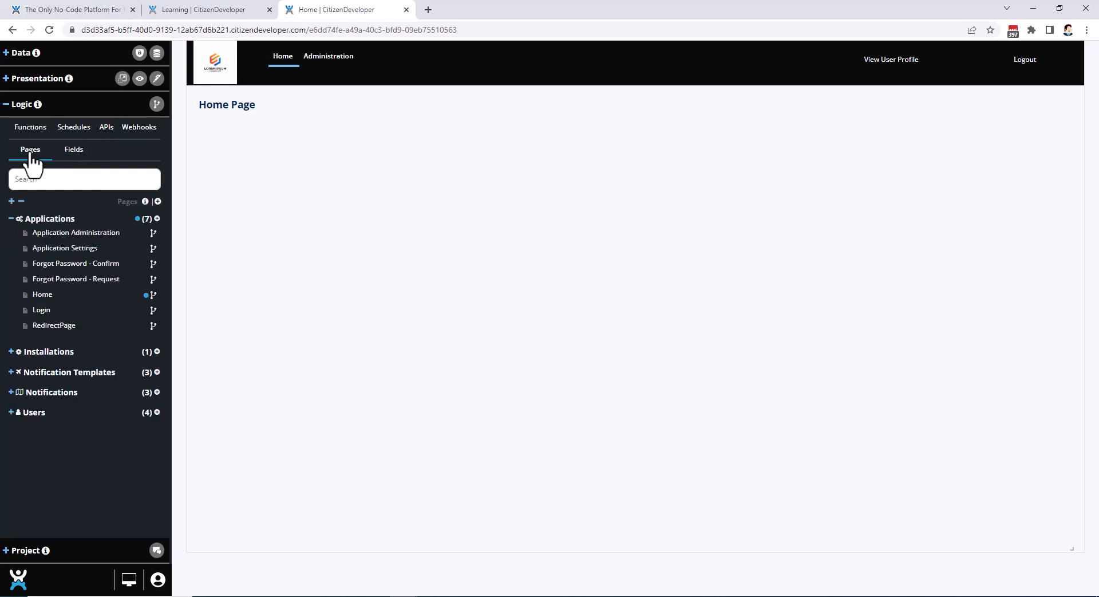
{"action": "left_click", "coordinate": [75, 154]}
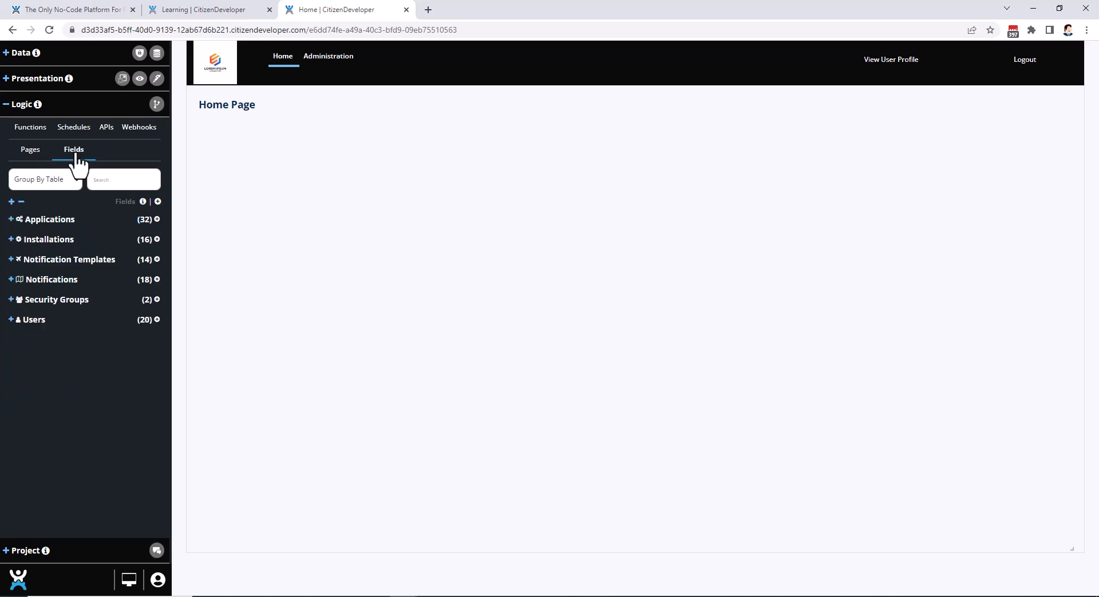
{"action": "left_click", "coordinate": [7, 104]}
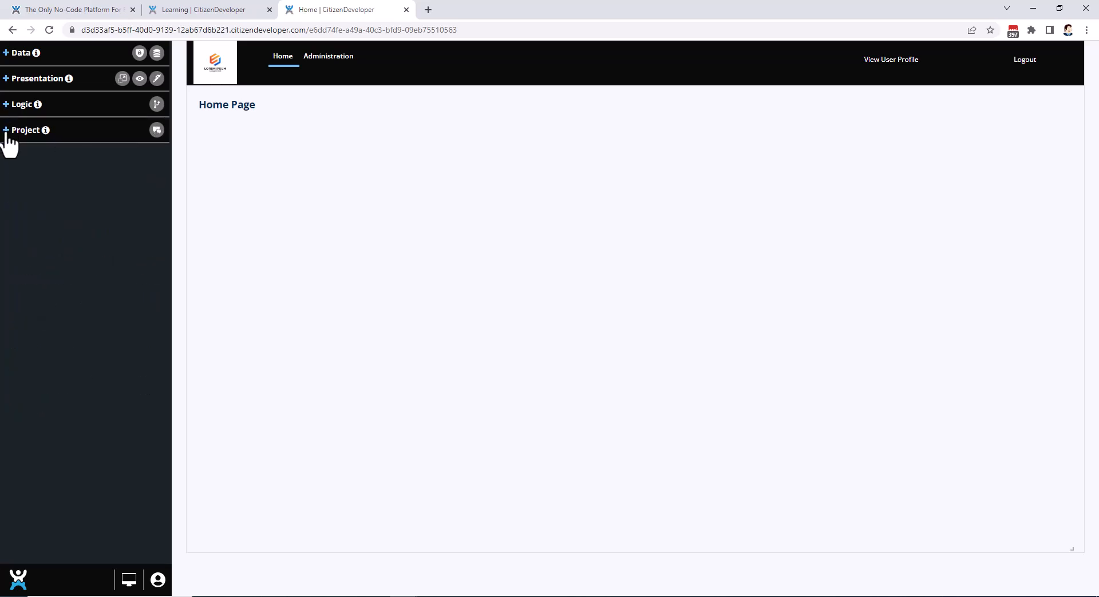
Look over the project discussions and the account options for the current plan and user impersonation.
{"action": "left_click", "coordinate": [5, 131]}
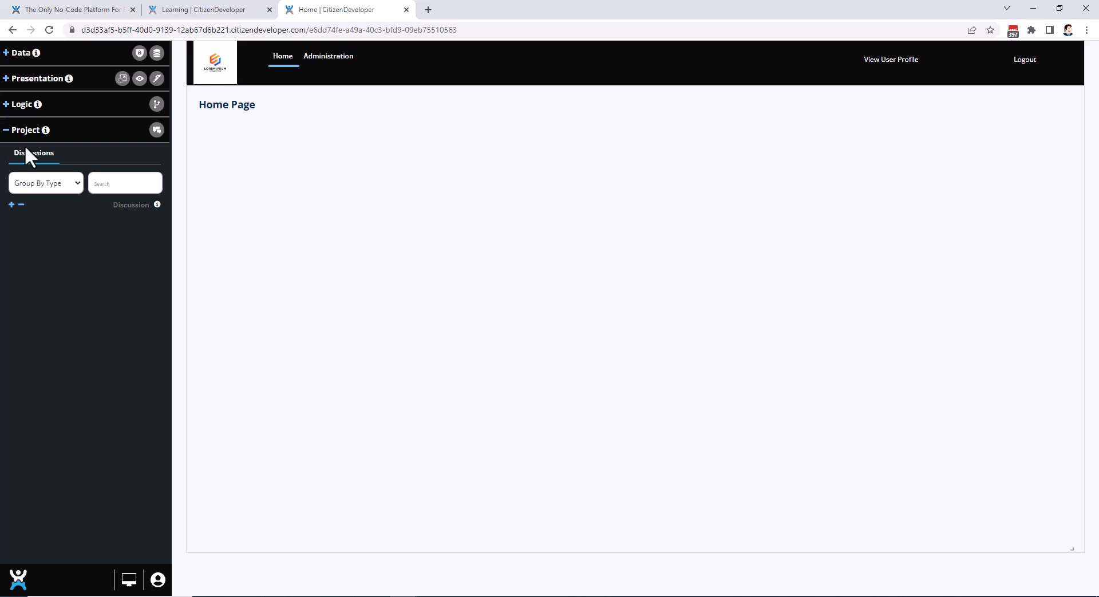
{"action": "left_click", "coordinate": [5, 131]}
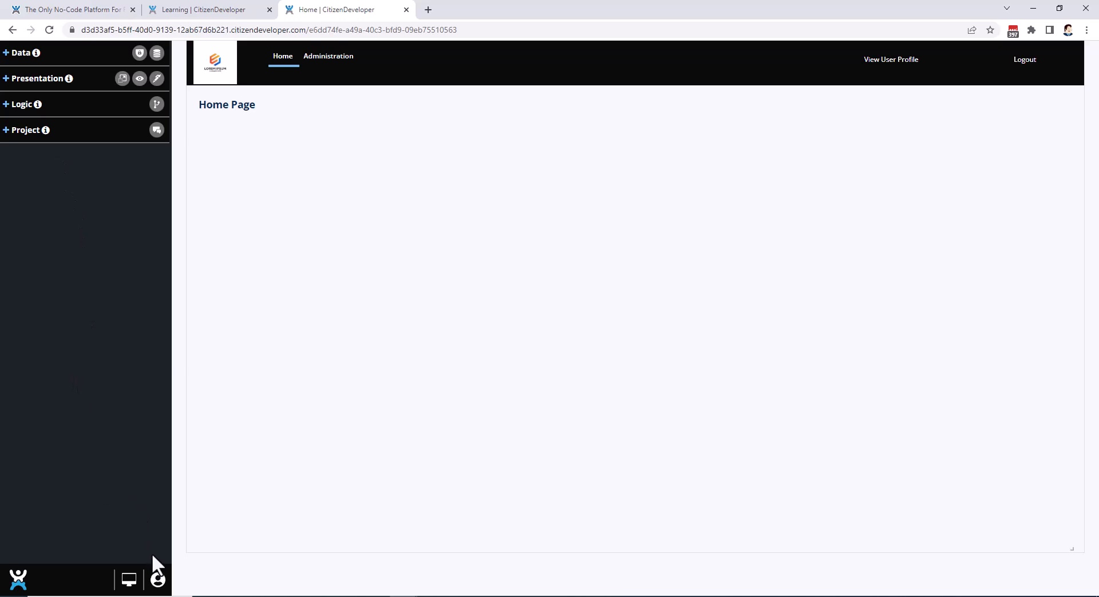
{"action": "left_click", "coordinate": [158, 579]}
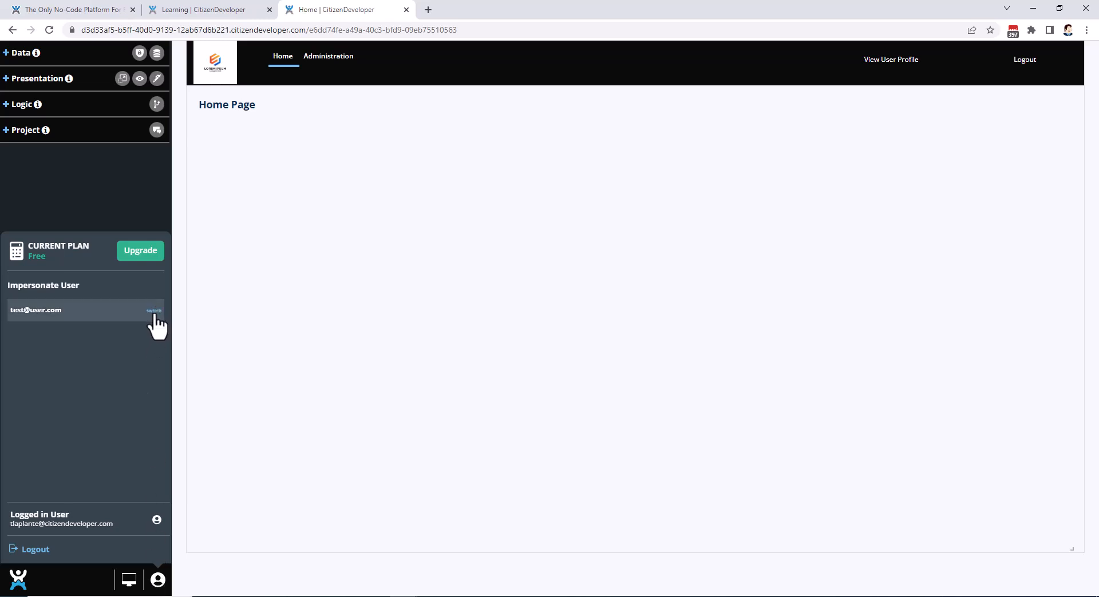
{"action": "left_click", "coordinate": [158, 580]}
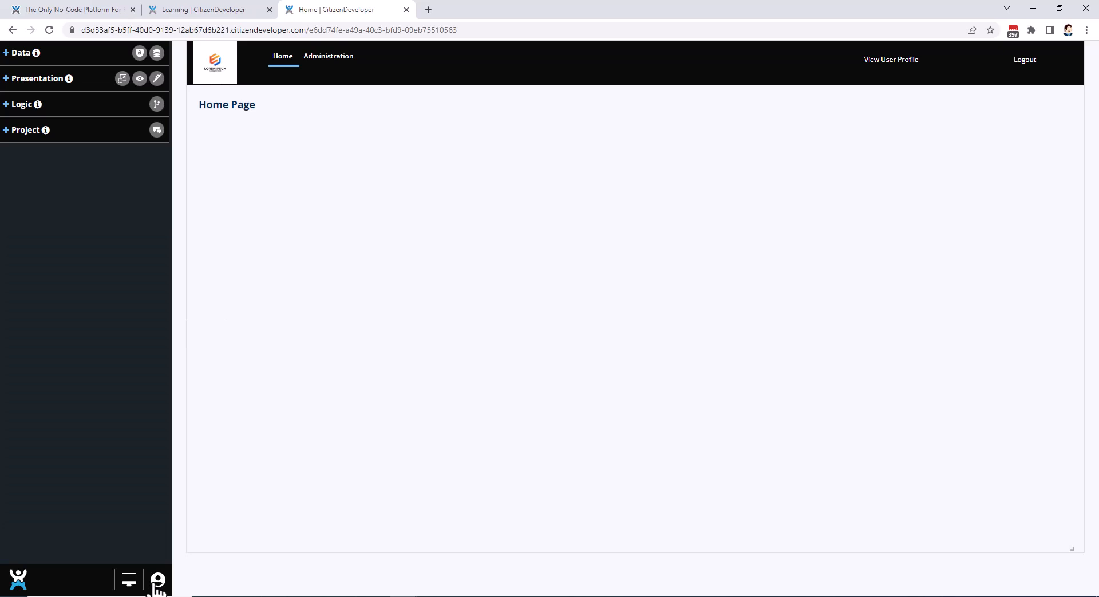
Preview the Home page at Phone screen size and return the view to Desktop size.
{"action": "left_click", "coordinate": [131, 583]}
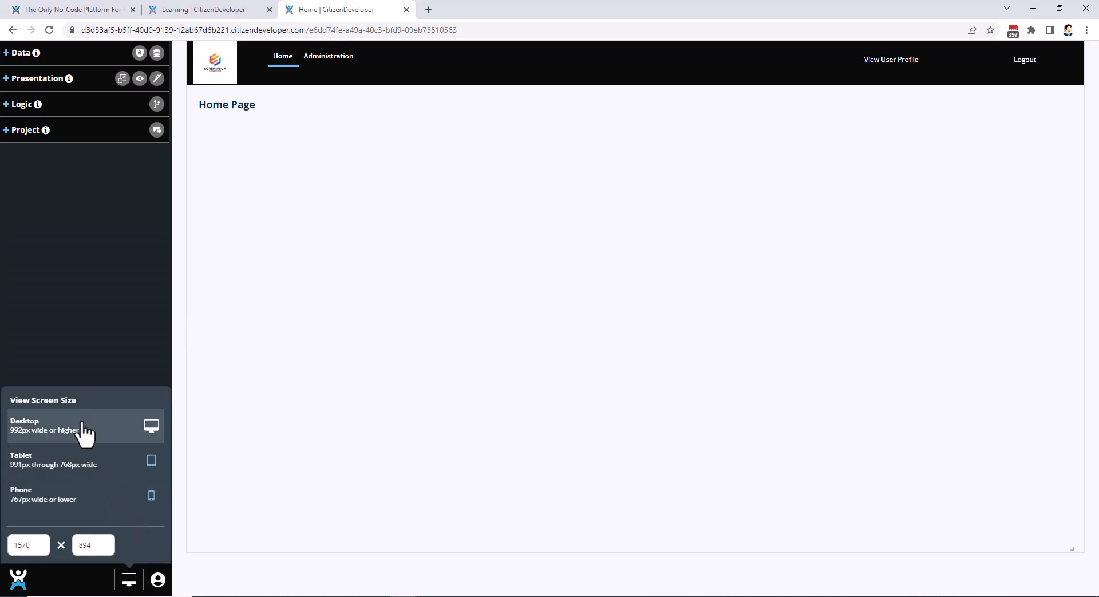
{"action": "left_click", "coordinate": [63, 496]}
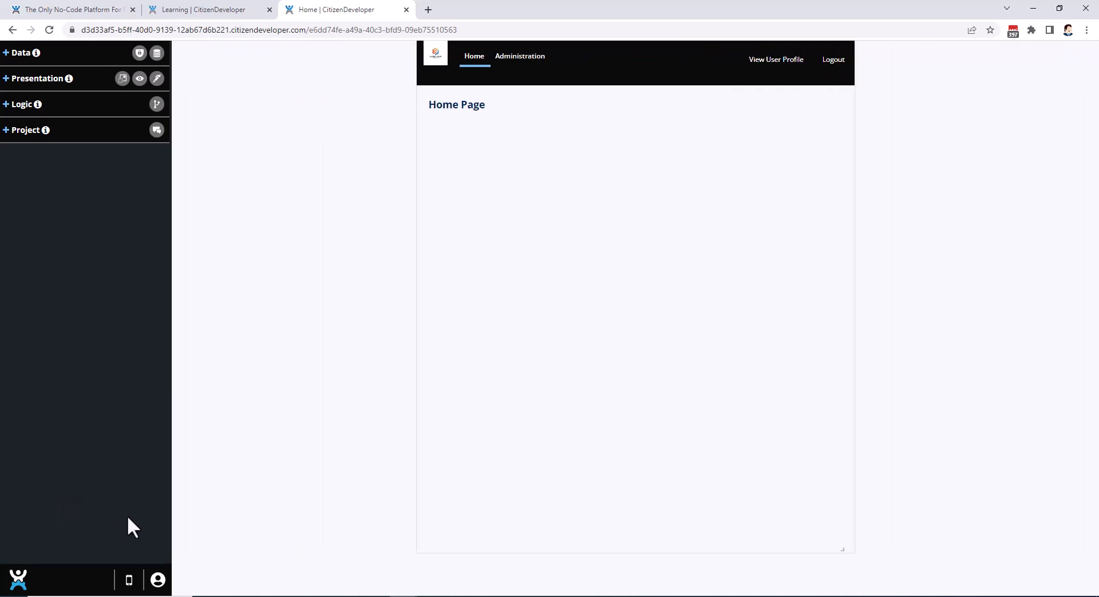
{"action": "left_click", "coordinate": [128, 584]}
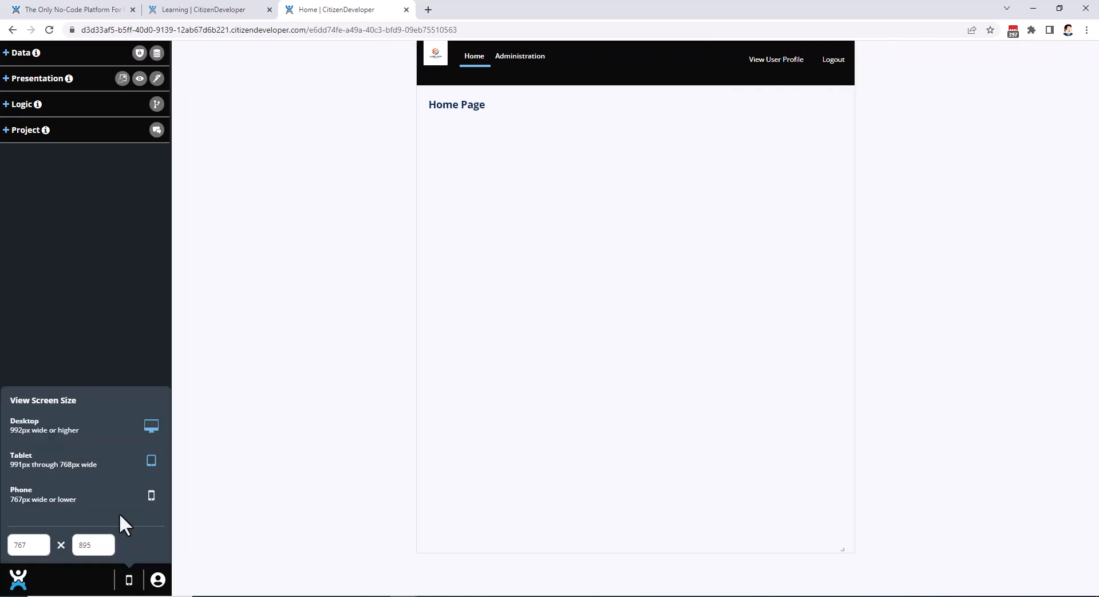
{"action": "left_click", "coordinate": [89, 445]}
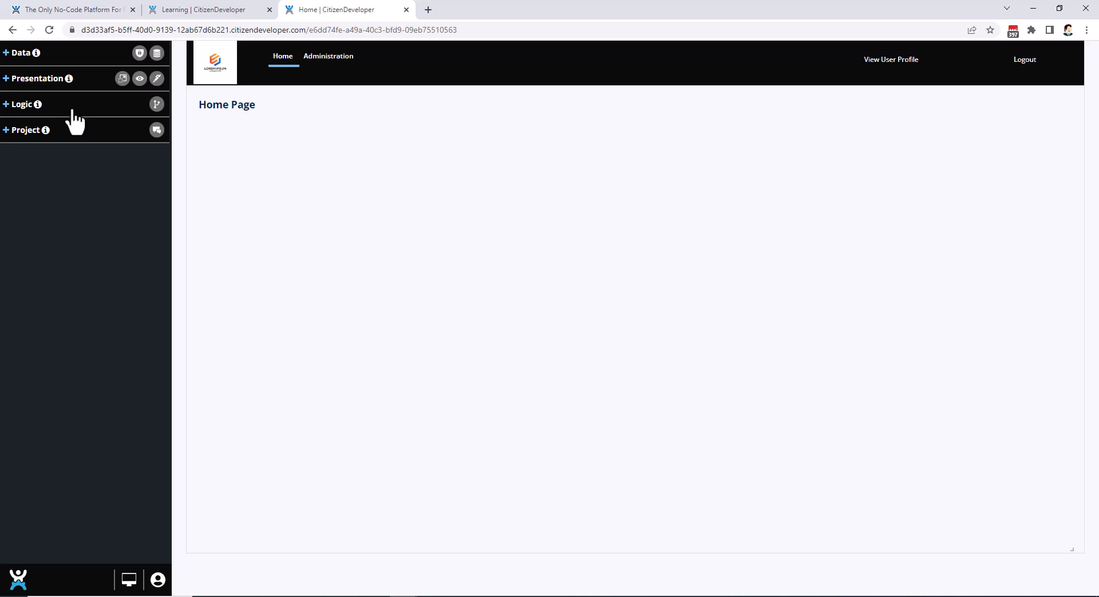
Open the appearance settings of the First Name field in the Users table and shrink the settings window.
{"action": "left_click", "coordinate": [6, 82]}
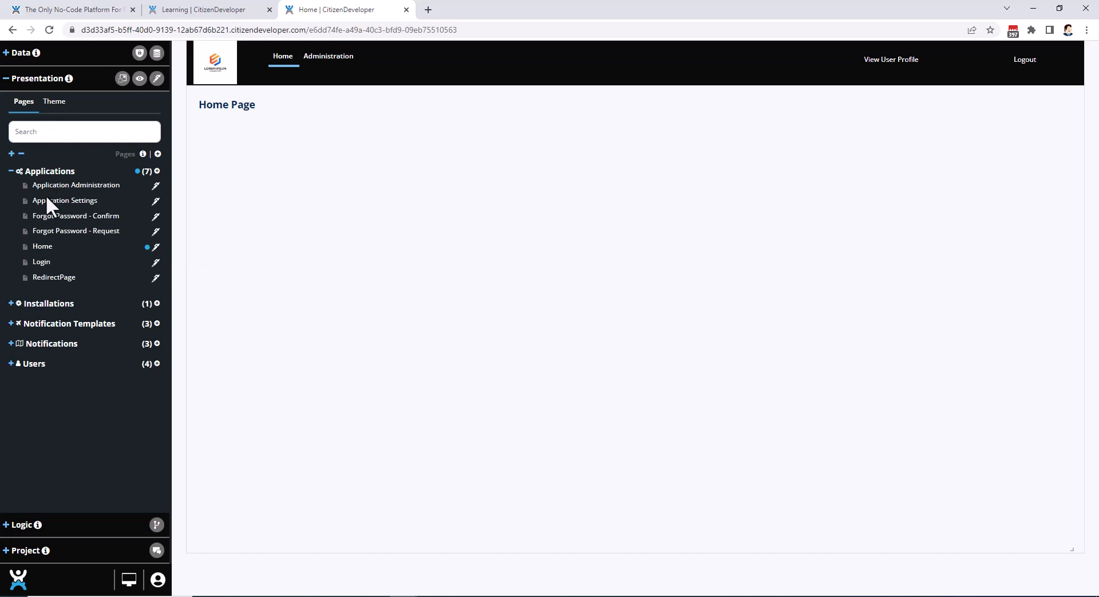
{"action": "left_click", "coordinate": [7, 79]}
{"action": "left_click", "coordinate": [8, 54]}
{"action": "left_click", "coordinate": [49, 76]}
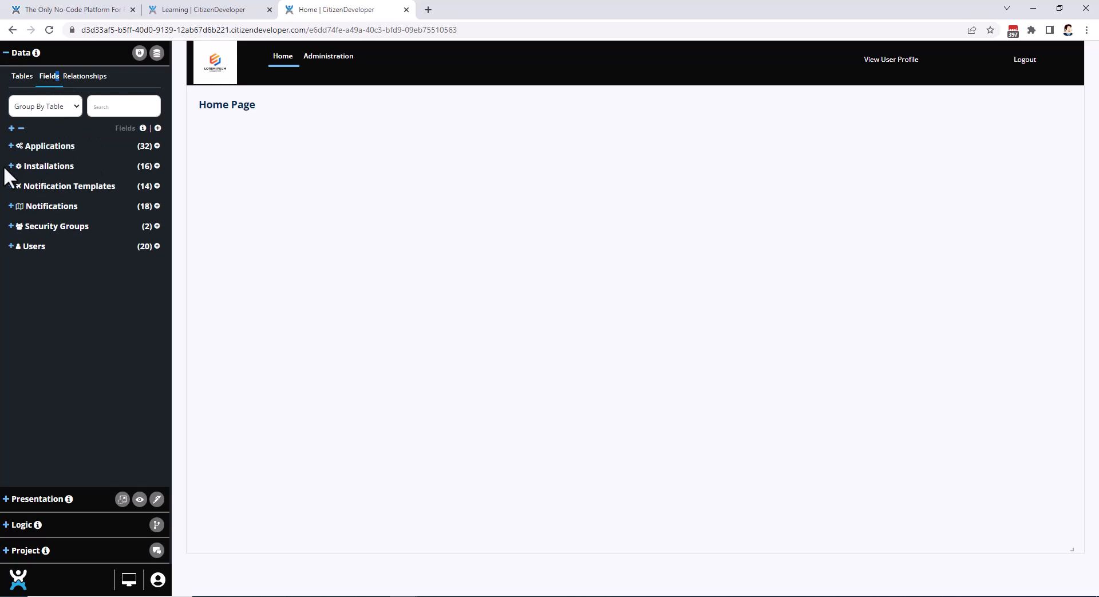
{"action": "left_click", "coordinate": [11, 247]}
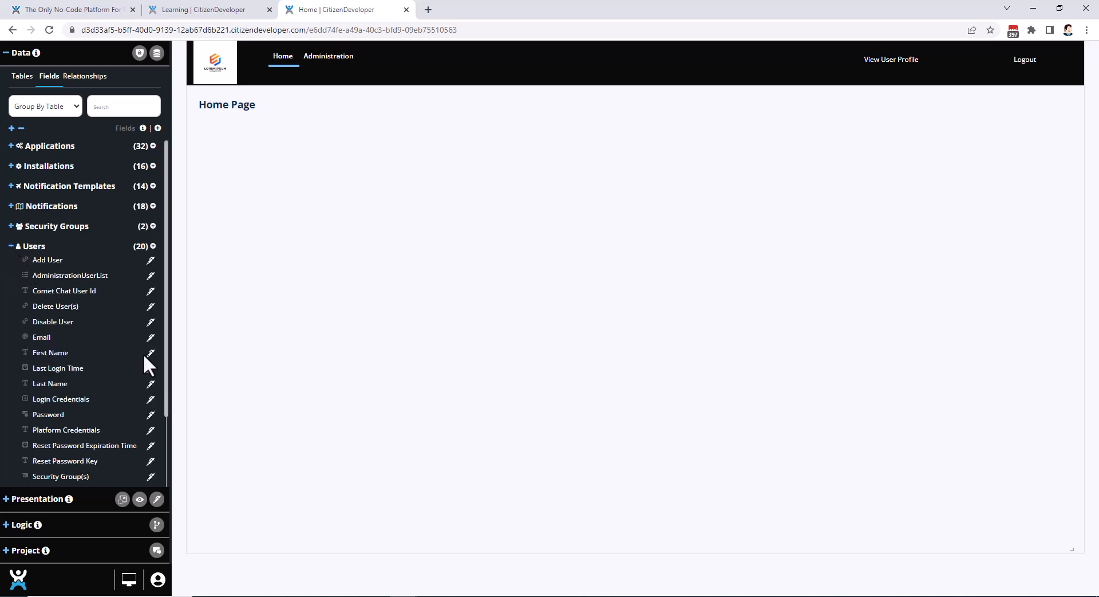
{"action": "left_click", "coordinate": [151, 354]}
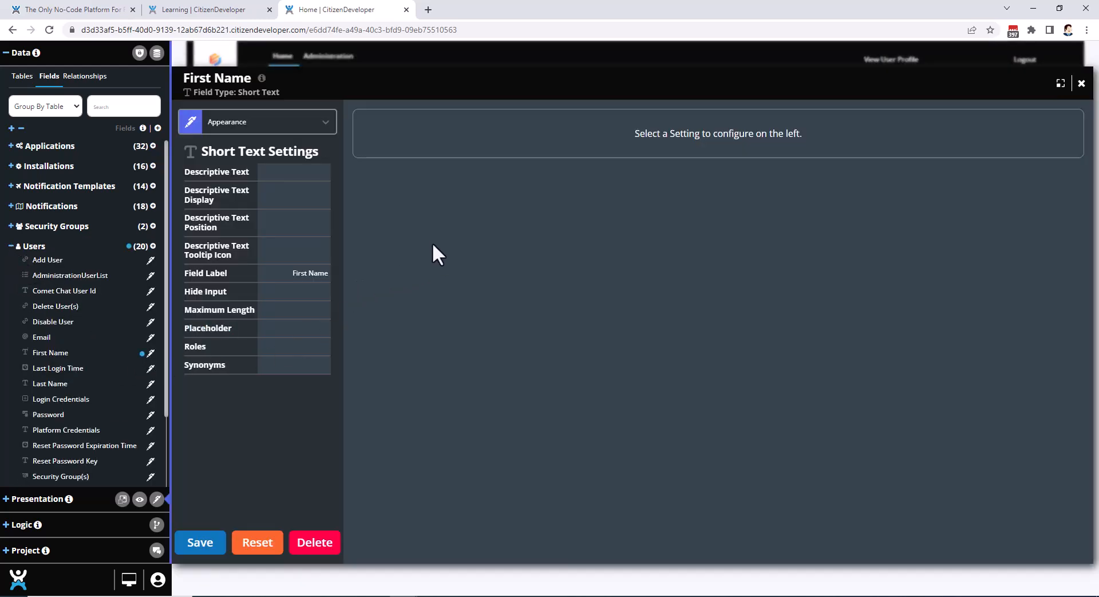
{"action": "left_click", "coordinate": [1060, 84]}
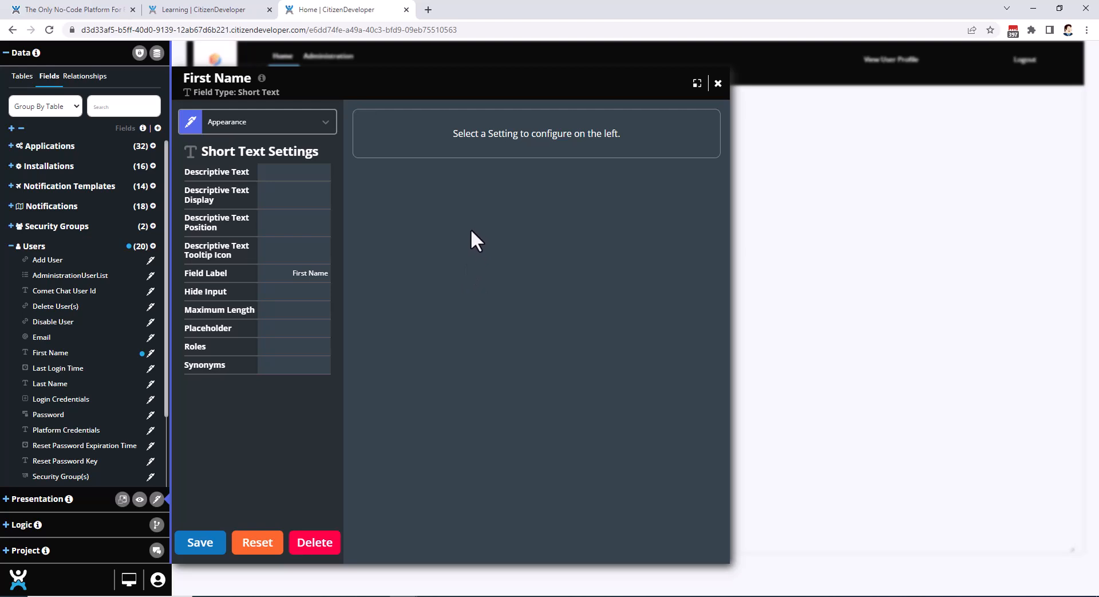
Examine the First Name field's Records, Logic, Discussion and Visibility settings and return to Appearance.
{"action": "left_click", "coordinate": [240, 123]}
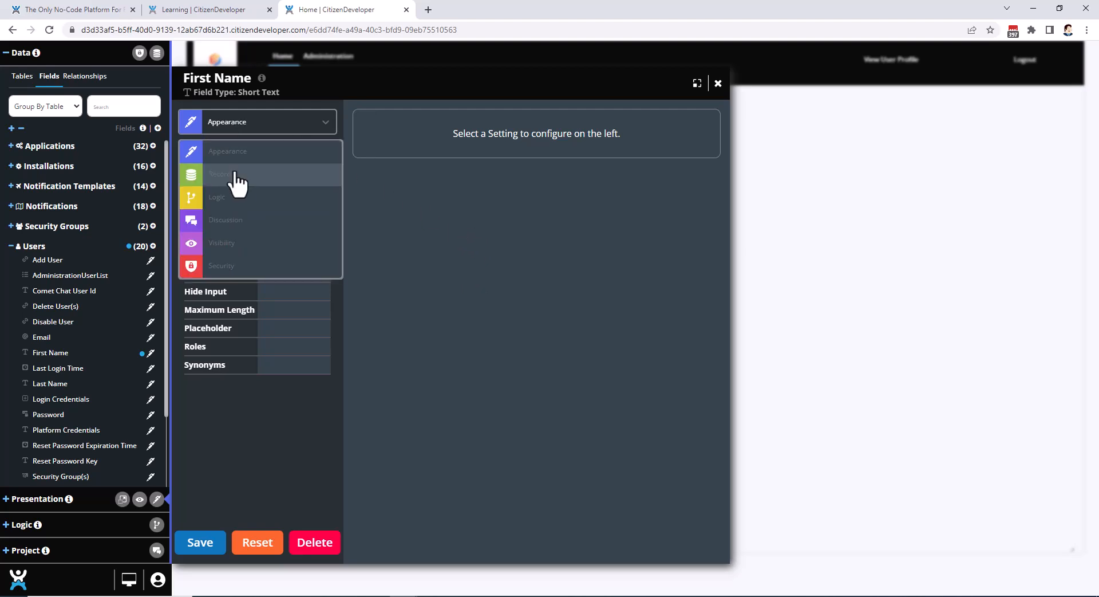
{"action": "left_click", "coordinate": [234, 174]}
{"action": "left_click", "coordinate": [241, 129]}
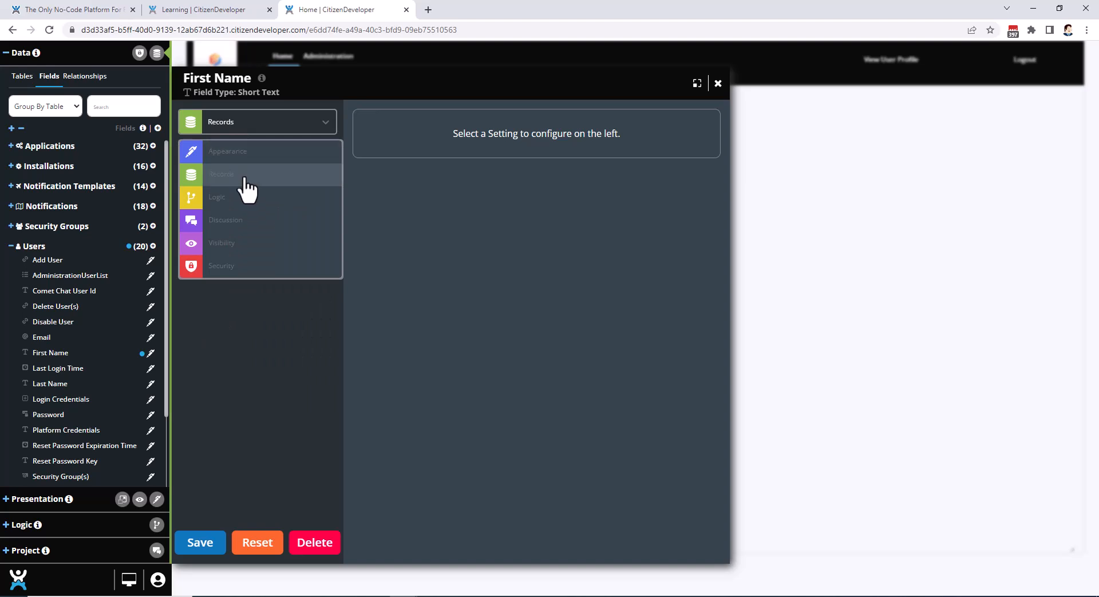
{"action": "left_click", "coordinate": [232, 199]}
{"action": "left_click", "coordinate": [247, 131]}
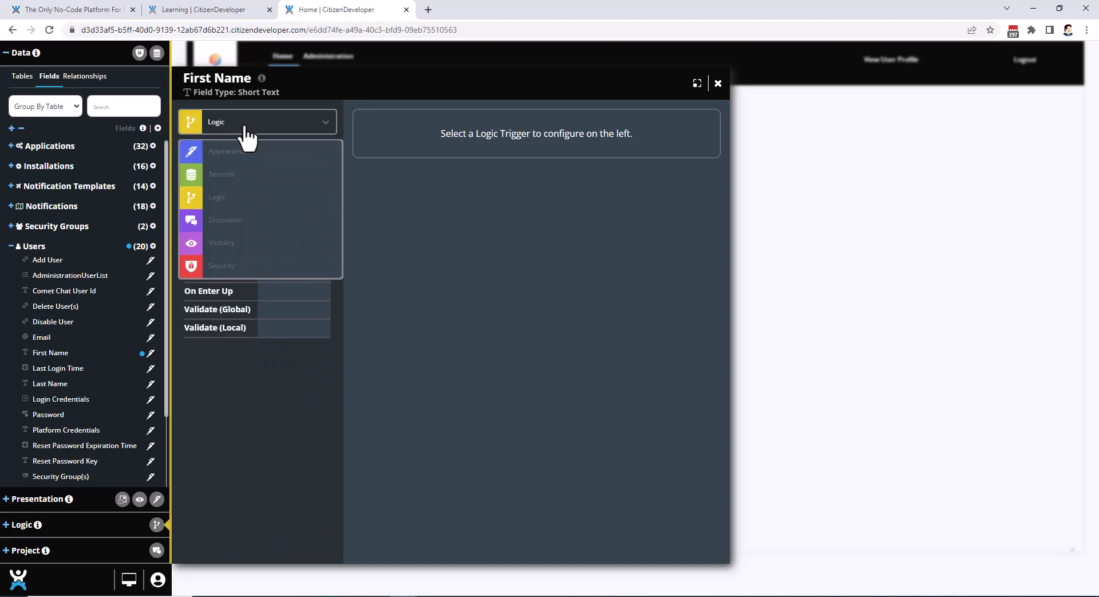
{"action": "left_click", "coordinate": [231, 221]}
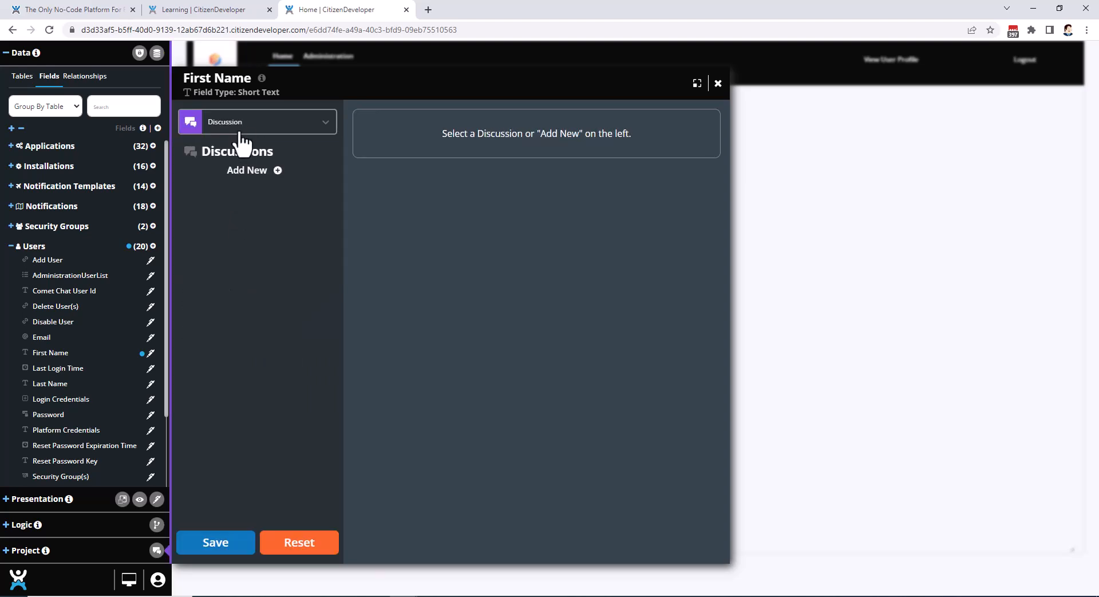
{"action": "left_click", "coordinate": [241, 131]}
{"action": "left_click", "coordinate": [235, 247]}
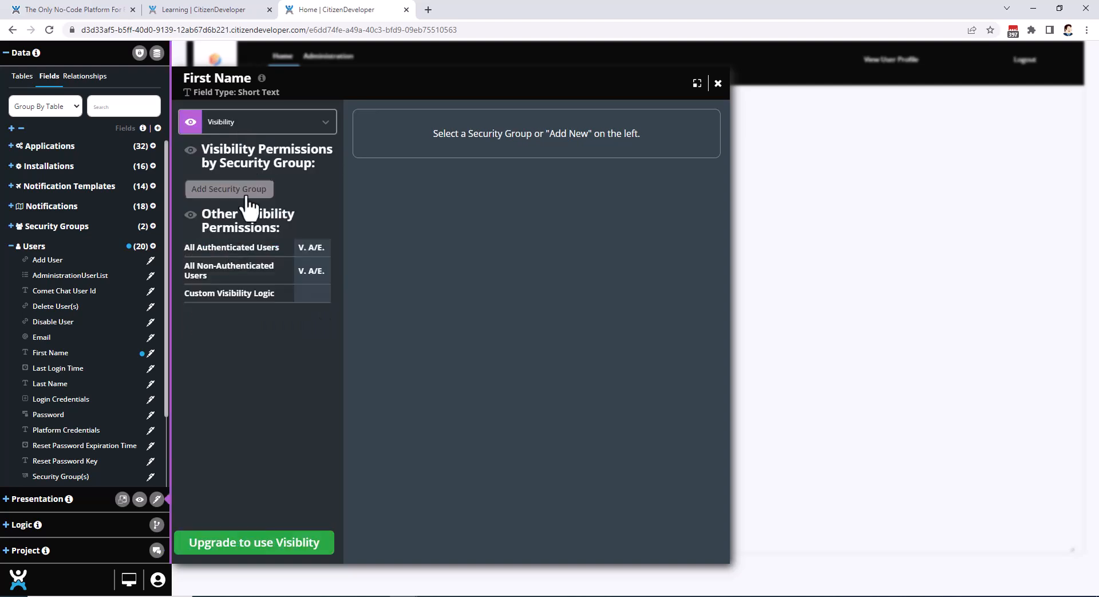
{"action": "left_click", "coordinate": [245, 127]}
{"action": "left_click", "coordinate": [242, 151]}
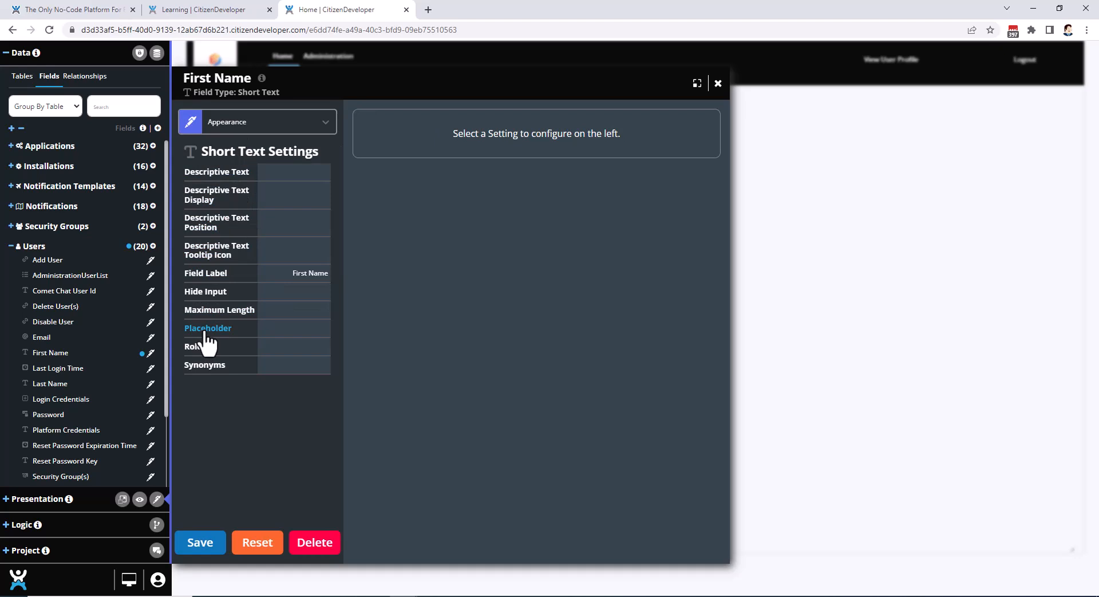
Inspect the First Name field's Field Label setting, close the field settings and collapse the Users field list.
{"action": "left_click", "coordinate": [210, 274]}
{"action": "left_click", "coordinate": [429, 138]}
{"action": "triple_click", "coordinate": [455, 138]}
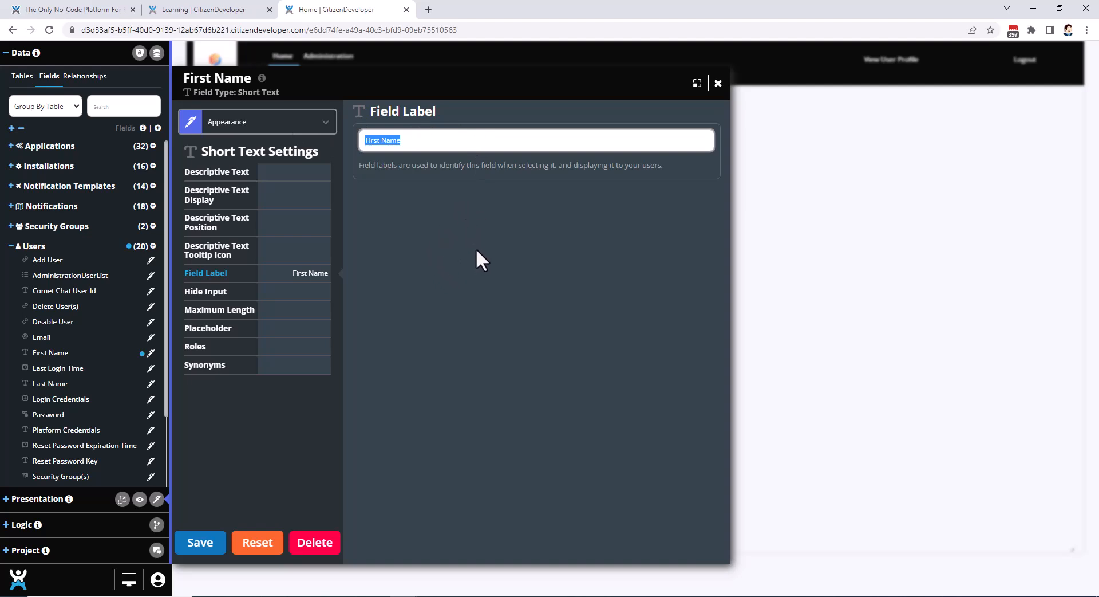
{"action": "left_click", "coordinate": [718, 83]}
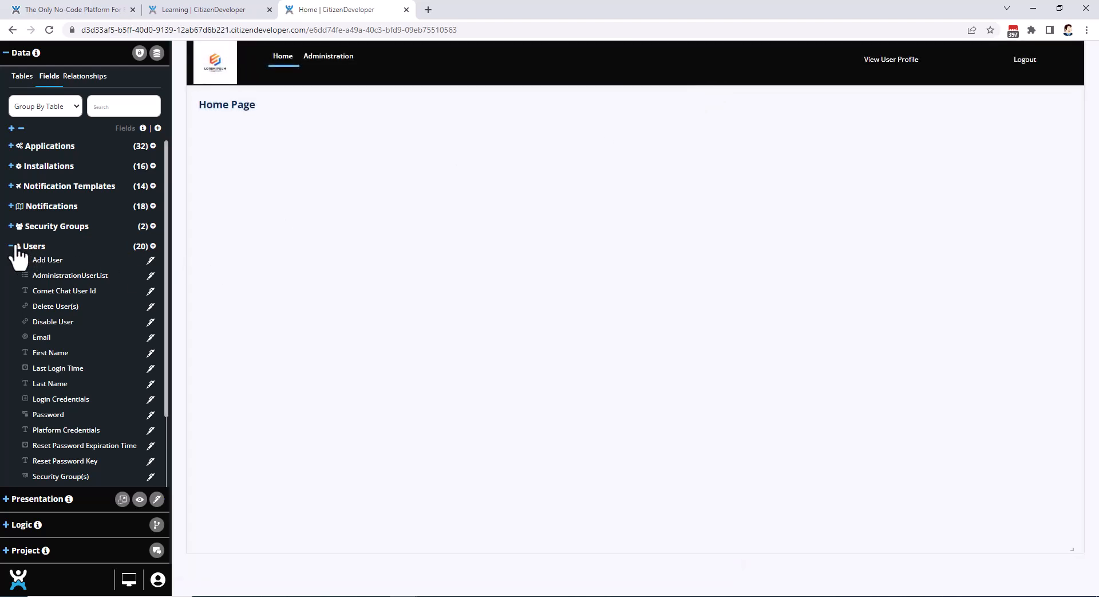
{"action": "left_click", "coordinate": [10, 246]}
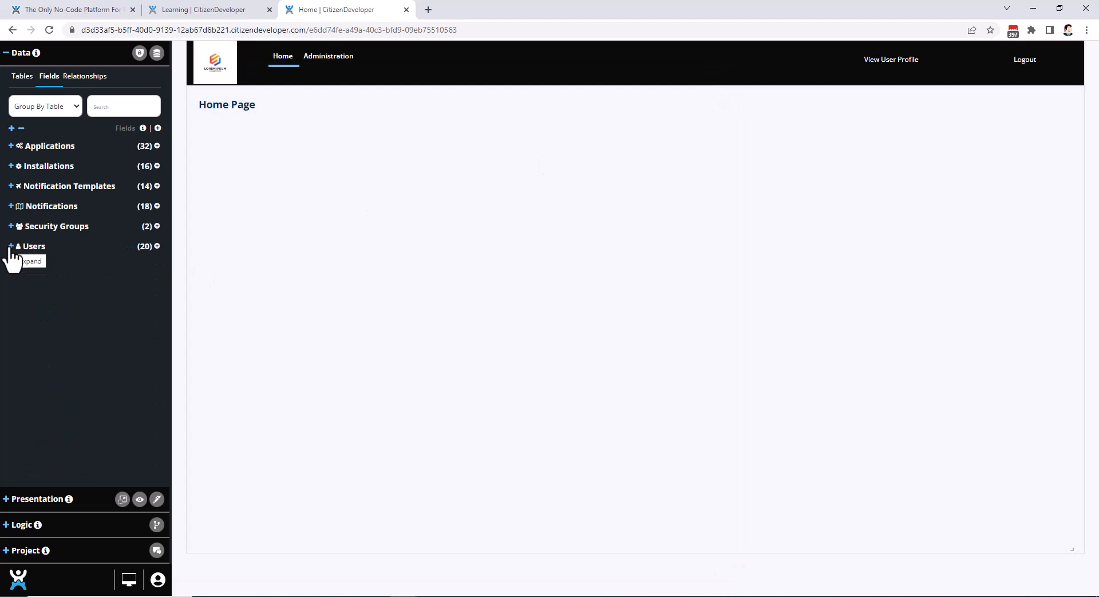
Open the API Endpoint Logic of the login-GET endpoint in the Logic section.
{"action": "left_click", "coordinate": [6, 54]}
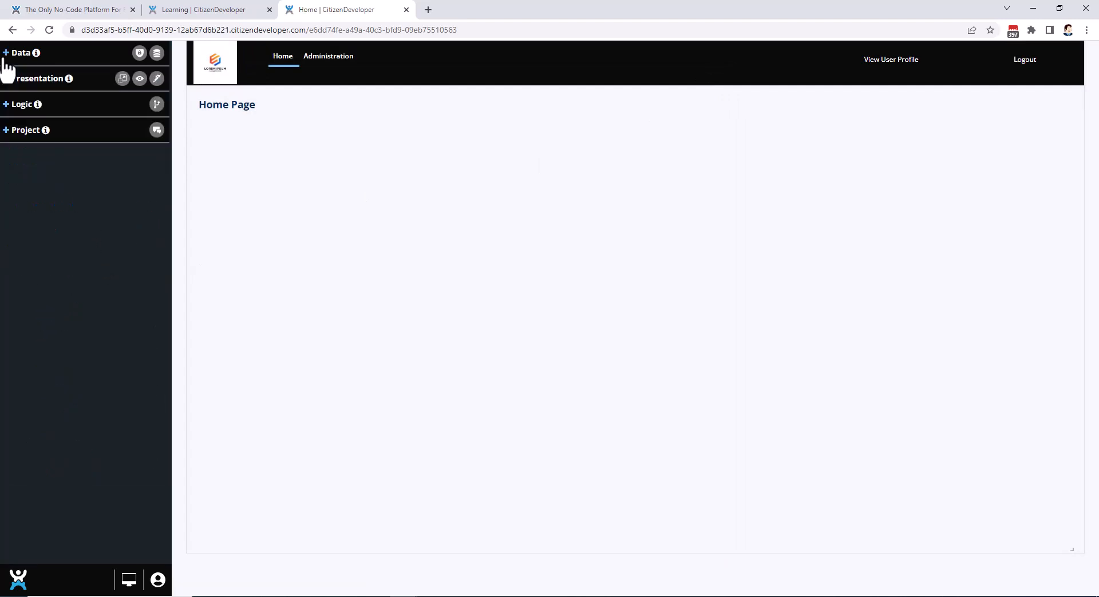
{"action": "left_click", "coordinate": [7, 106]}
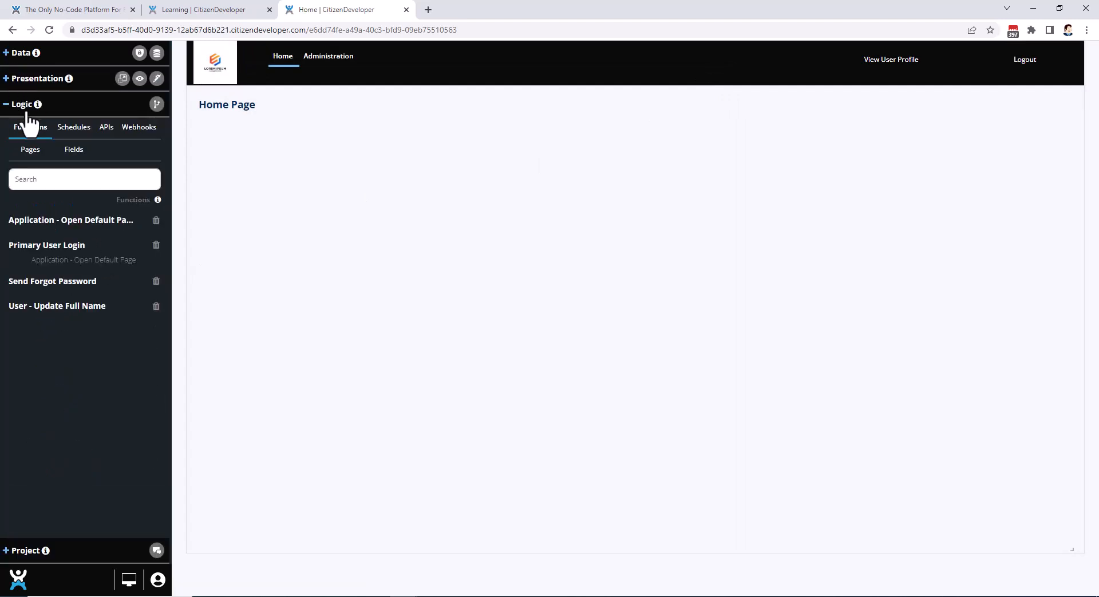
{"action": "left_click", "coordinate": [106, 128]}
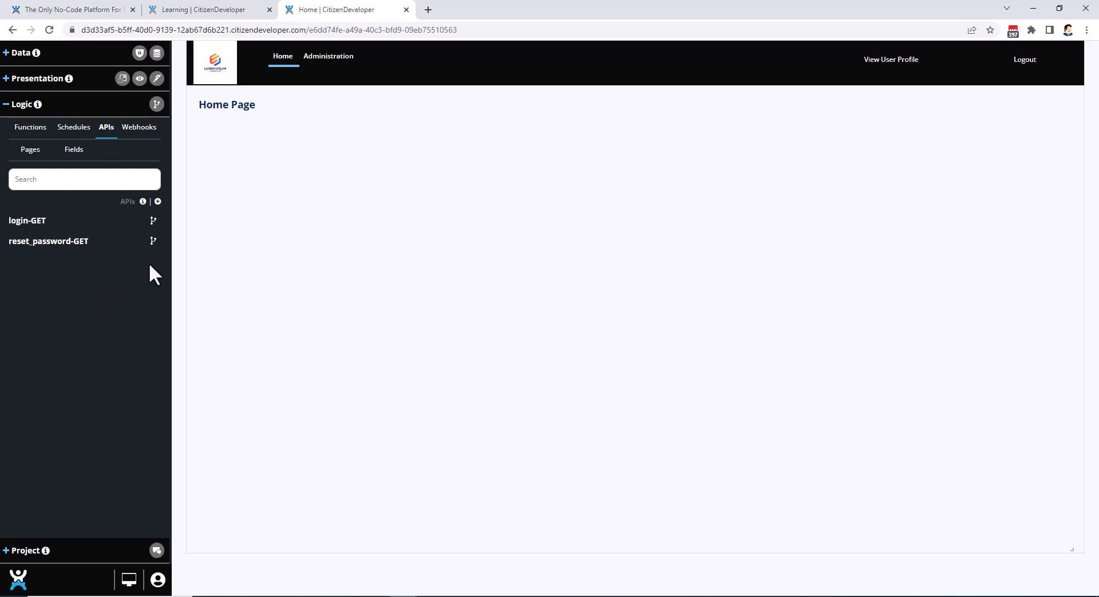
{"action": "left_click", "coordinate": [153, 221]}
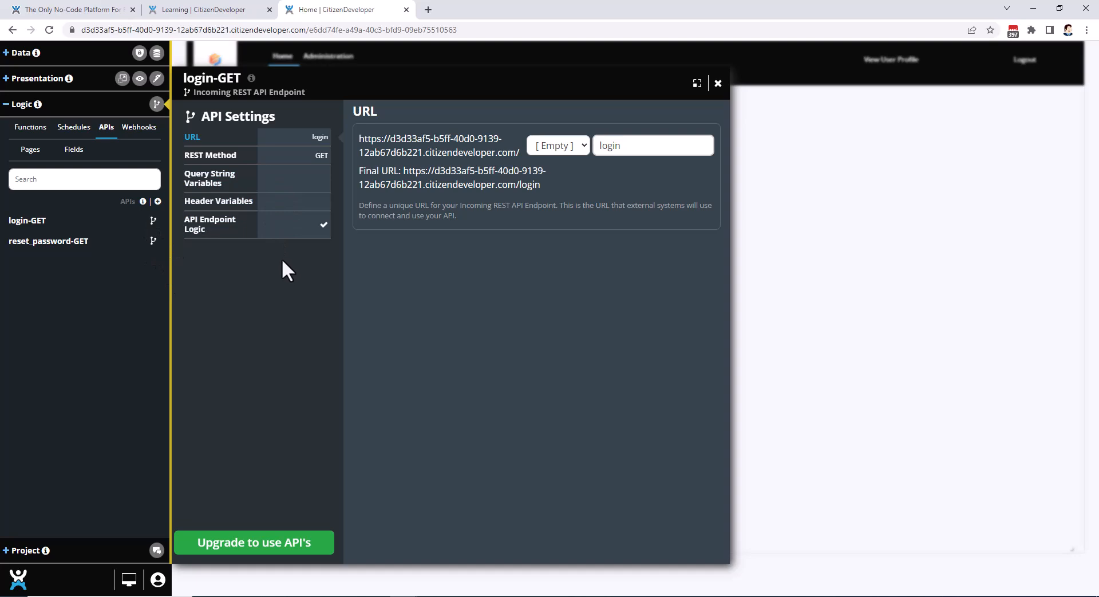
{"action": "left_click", "coordinate": [213, 229]}
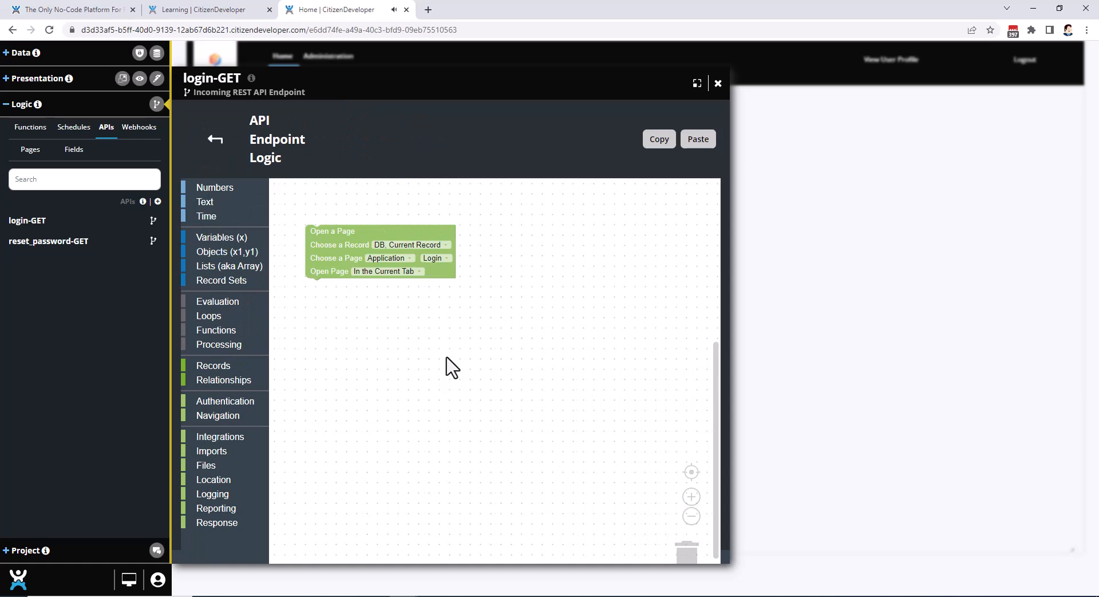
Move the Open a Page block further into the canvas and reopen the login-GET endpoint's API Endpoint Logic.
{"action": "left_click_drag", "start_coordinate": [331, 250], "coordinate": [387, 298]}
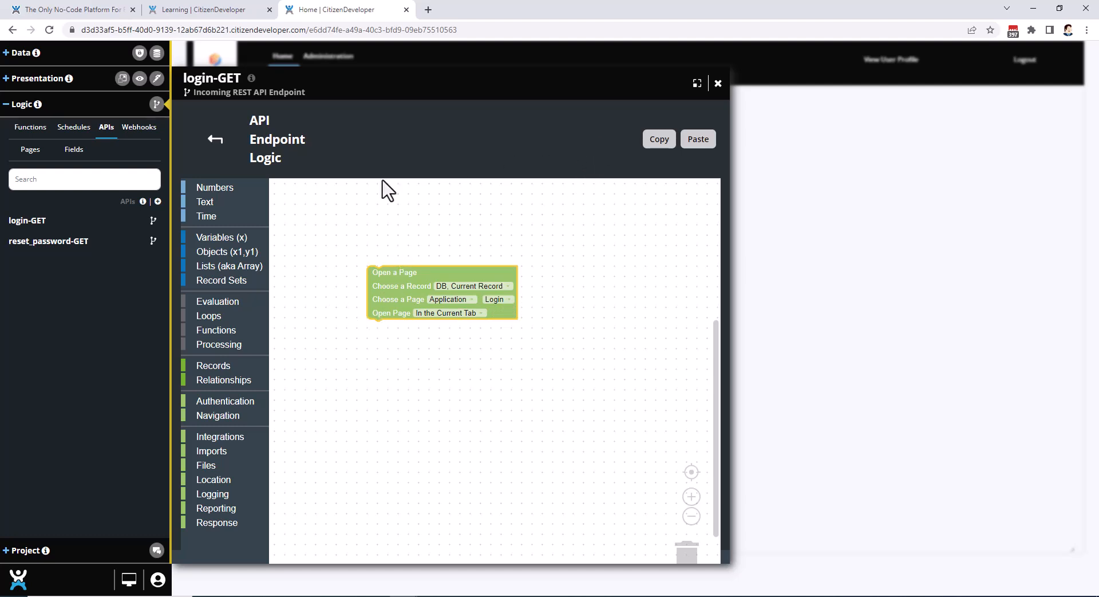
{"action": "left_click", "coordinate": [154, 221]}
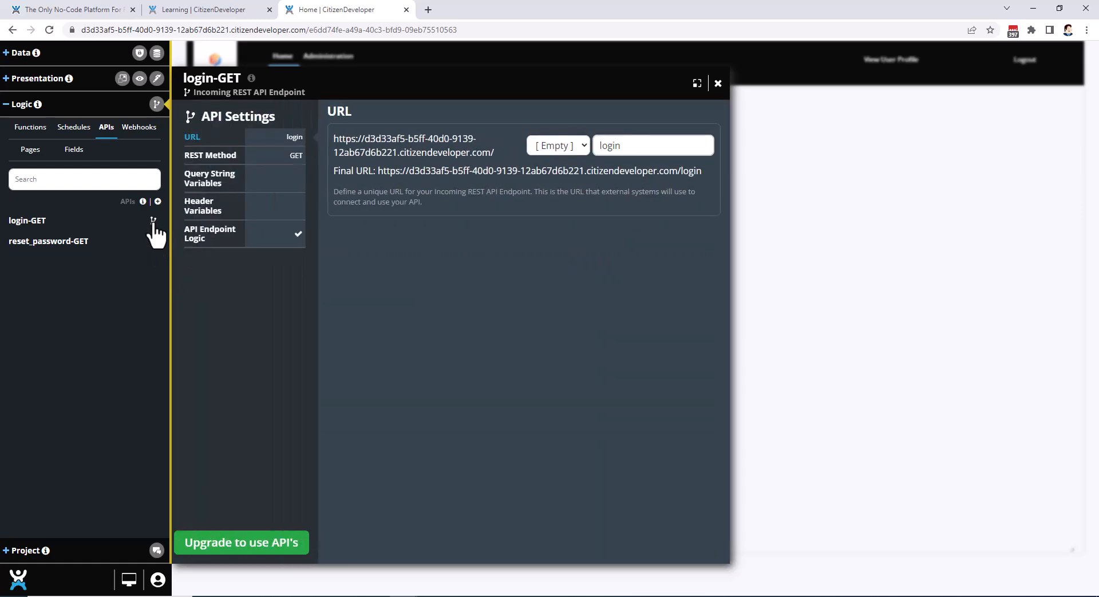
{"action": "left_click", "coordinate": [207, 226]}
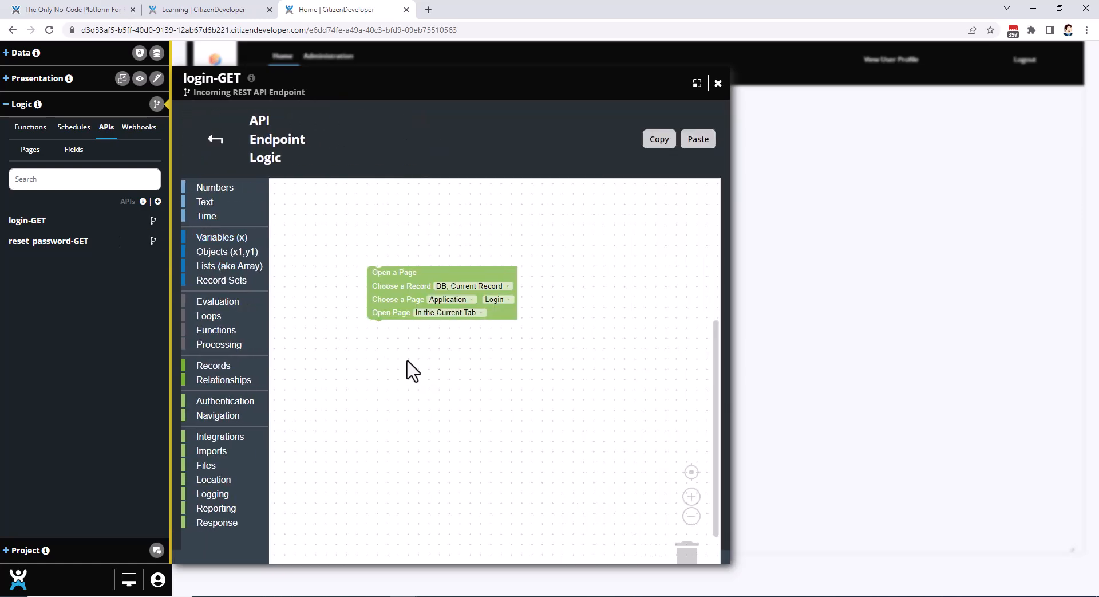
Examine the reset_password-GET endpoint's API Endpoint Logic blocks, then close the endpoint and collapse the Logic section.
{"action": "left_click", "coordinate": [154, 240]}
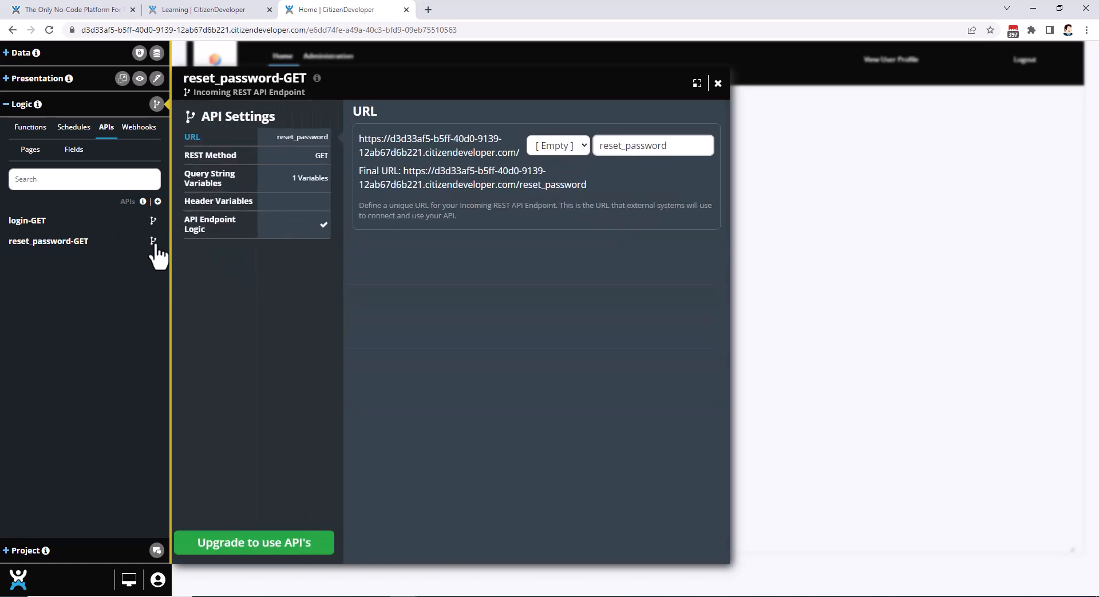
{"action": "left_click", "coordinate": [213, 230]}
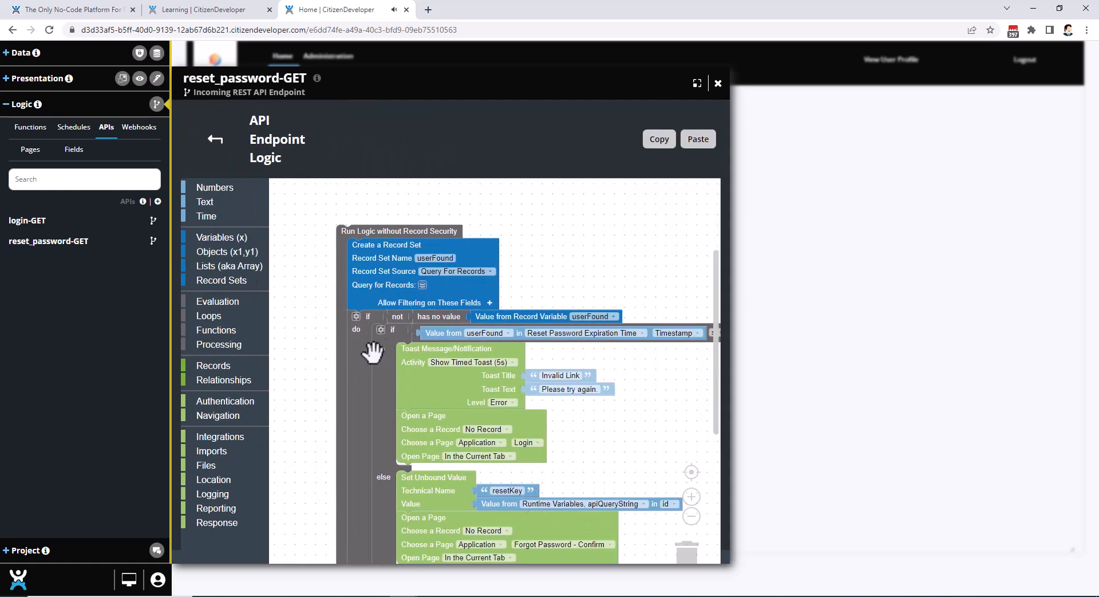
{"action": "left_click_drag", "start_coordinate": [338, 356], "coordinate": [327, 303]}
{"action": "scroll", "coordinate": [328, 304], "scroll_direction": "down", "scroll_amount": 3}
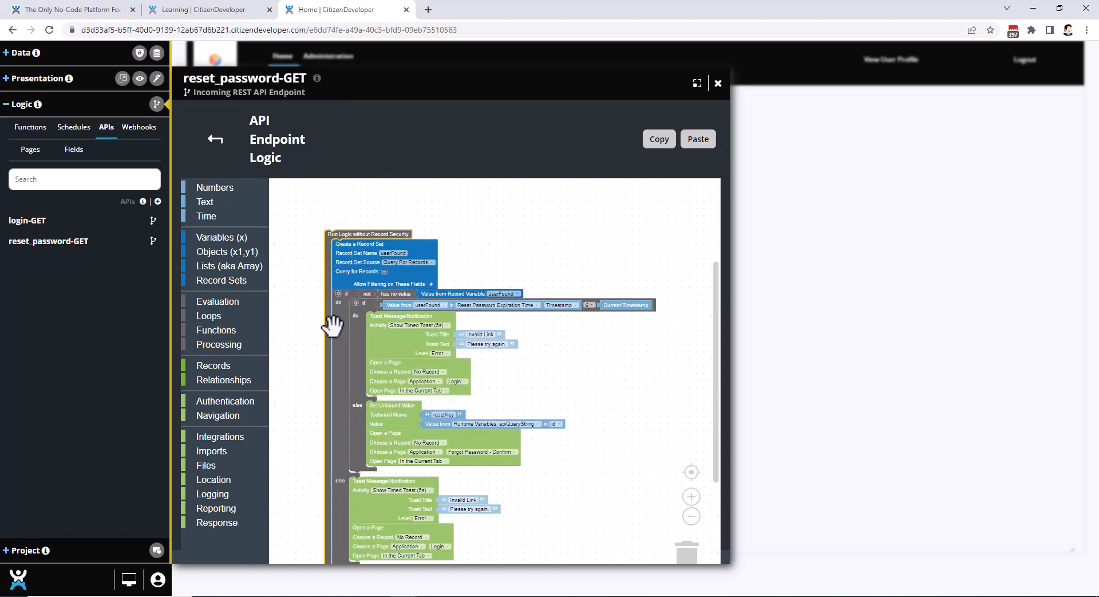
{"action": "left_click_drag", "start_coordinate": [331, 321], "coordinate": [328, 297]}
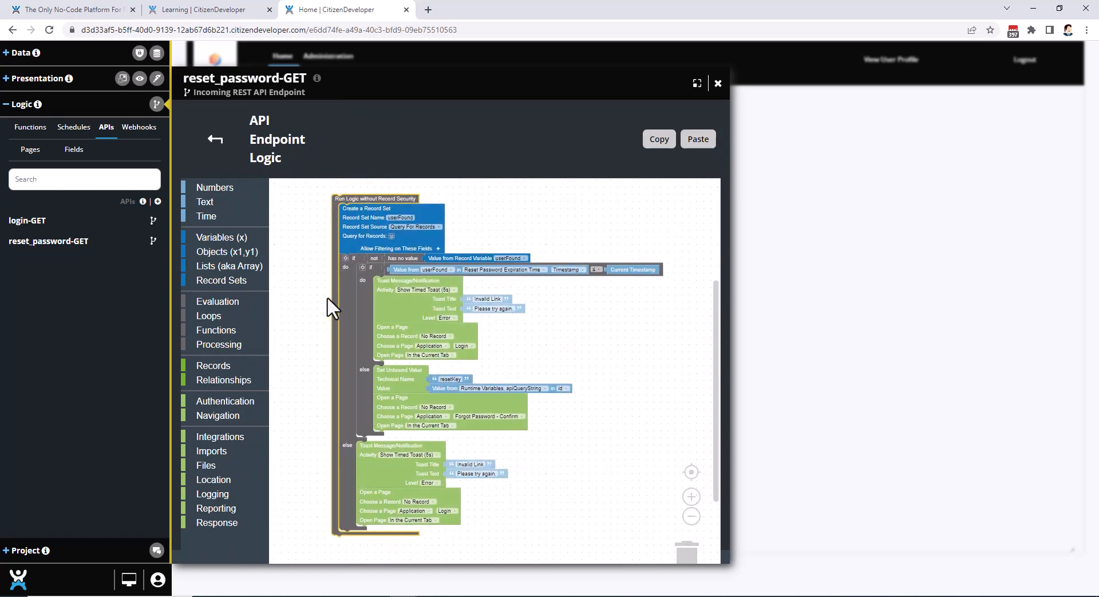
{"action": "scroll", "coordinate": [328, 296], "scroll_direction": "up", "scroll_amount": 2}
{"action": "left_click_drag", "start_coordinate": [338, 245], "coordinate": [342, 285]}
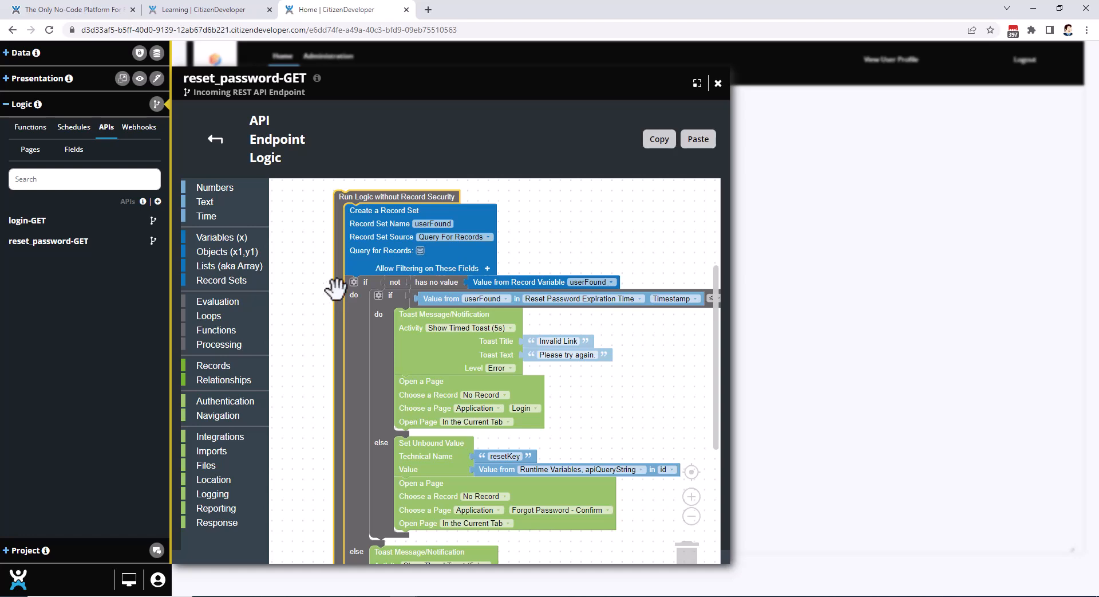
{"action": "left_click", "coordinate": [718, 84]}
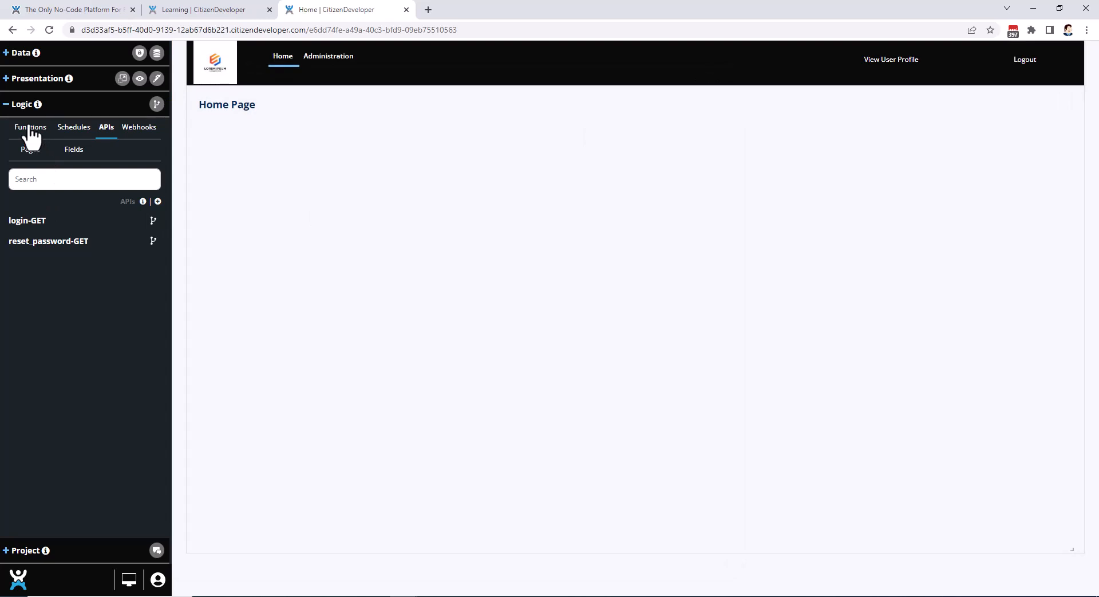
{"action": "left_click", "coordinate": [8, 104]}
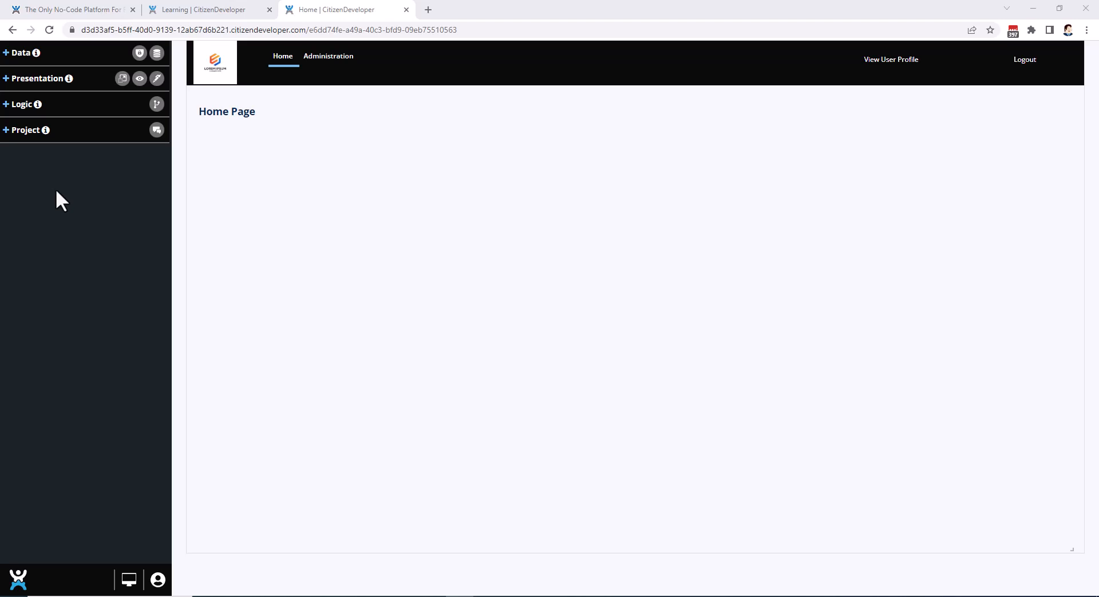
Open the Link Text expression of the Applications table's Forgot Password Link field and move its Value to Output block further into the canvas.
{"action": "left_click", "coordinate": [7, 60]}
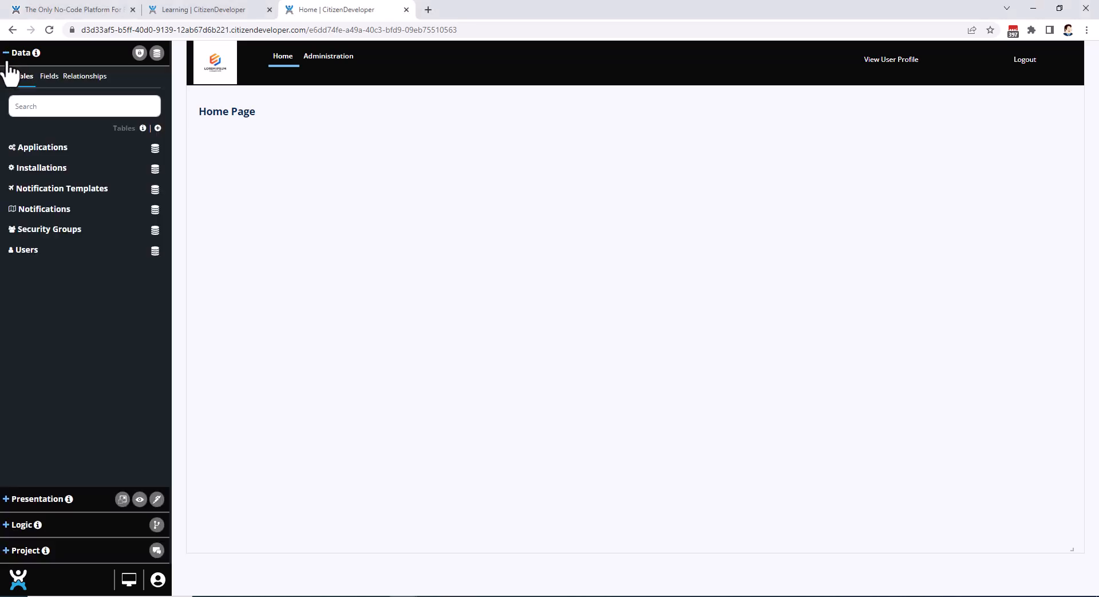
{"action": "left_click", "coordinate": [48, 77]}
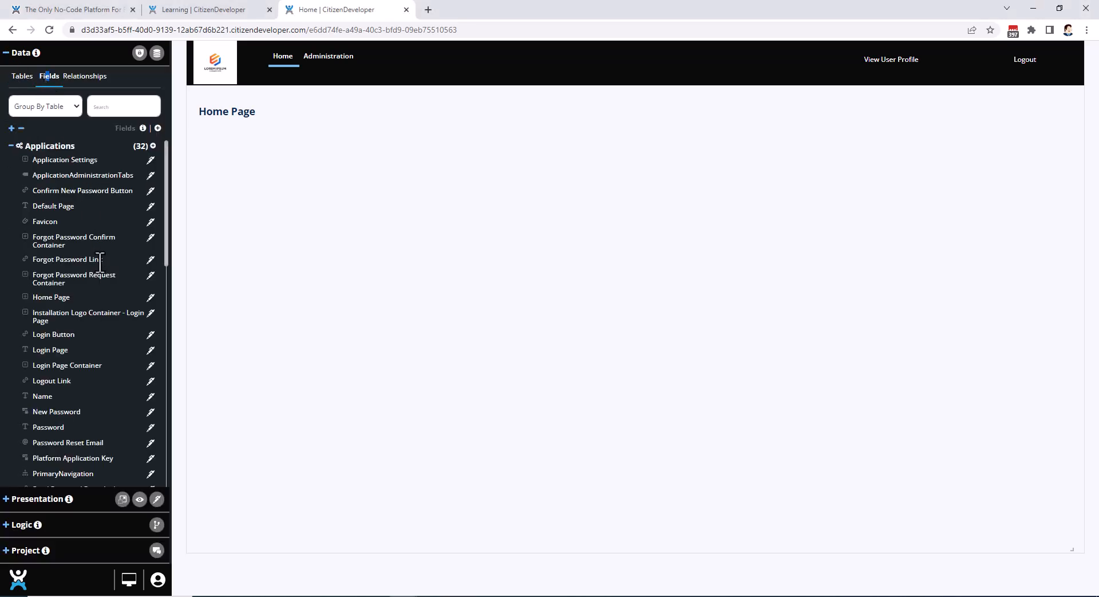
{"action": "left_click", "coordinate": [150, 261]}
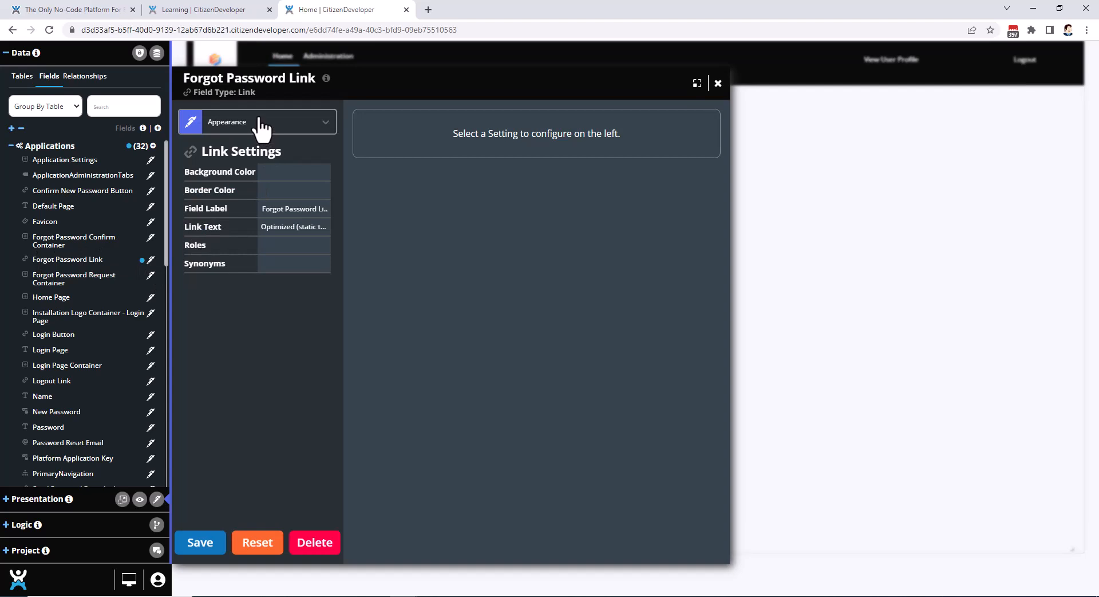
{"action": "left_click", "coordinate": [214, 228]}
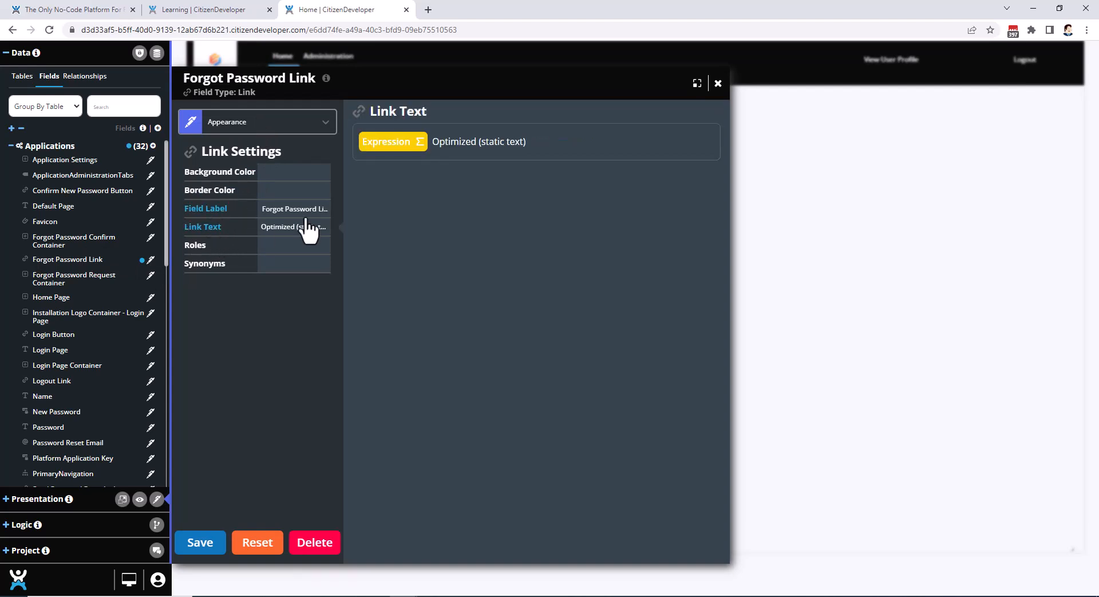
{"action": "left_click", "coordinate": [403, 152]}
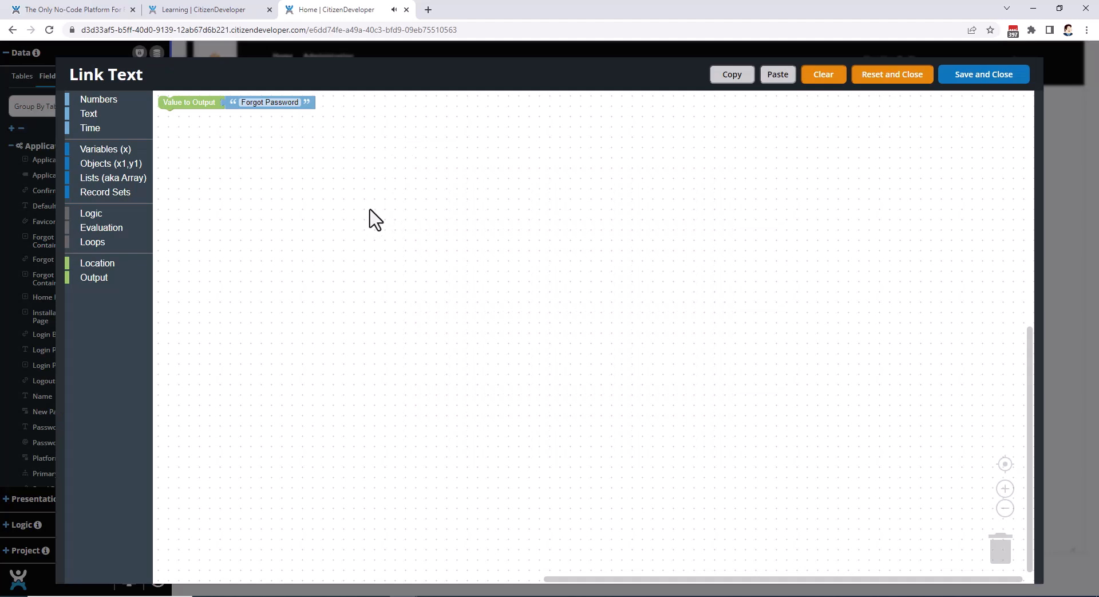
{"action": "left_click_drag", "start_coordinate": [193, 104], "coordinate": [256, 198]}
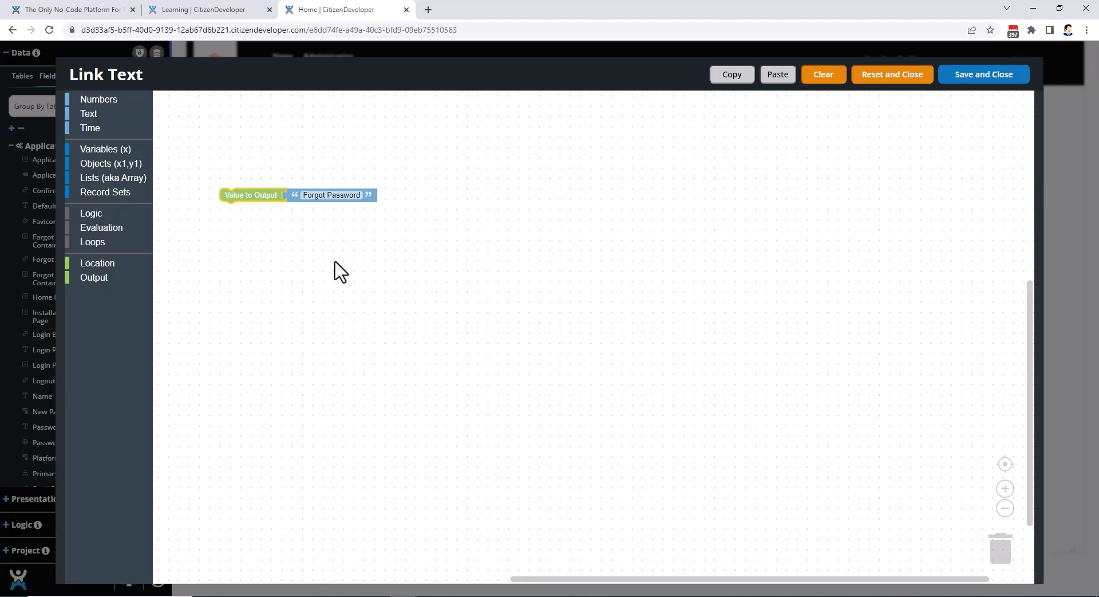
Examine the blocks available for the Link Text expression in each category from Numbers through Output.
{"action": "left_click", "coordinate": [91, 99]}
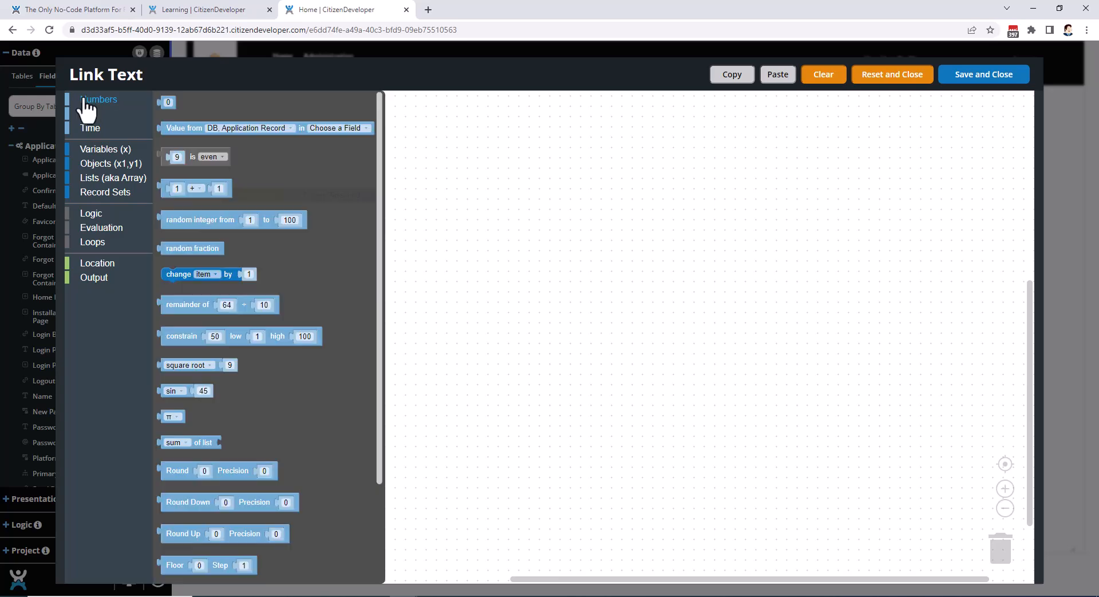
{"action": "scroll", "coordinate": [223, 287], "scroll_direction": "down", "scroll_amount": 3}
{"action": "scroll", "coordinate": [224, 286], "scroll_direction": "up", "scroll_amount": 3}
{"action": "left_click", "coordinate": [91, 114]}
{"action": "scroll", "coordinate": [226, 287], "scroll_direction": "down", "scroll_amount": 3}
{"action": "scroll", "coordinate": [226, 286], "scroll_direction": "up", "scroll_amount": 3}
{"action": "left_click", "coordinate": [139, 129]}
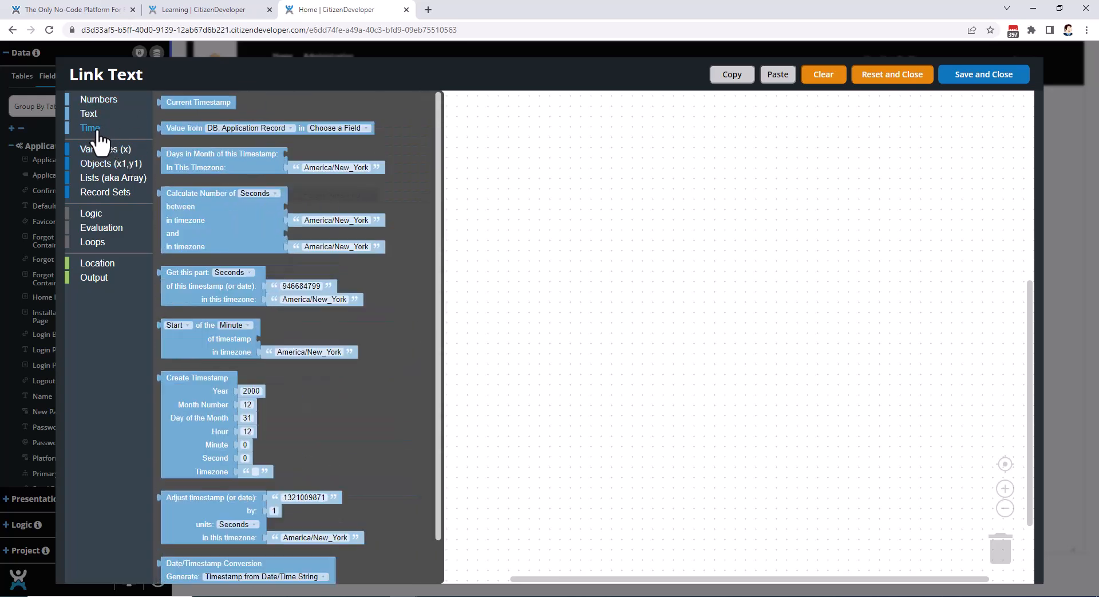
{"action": "left_click", "coordinate": [100, 150]}
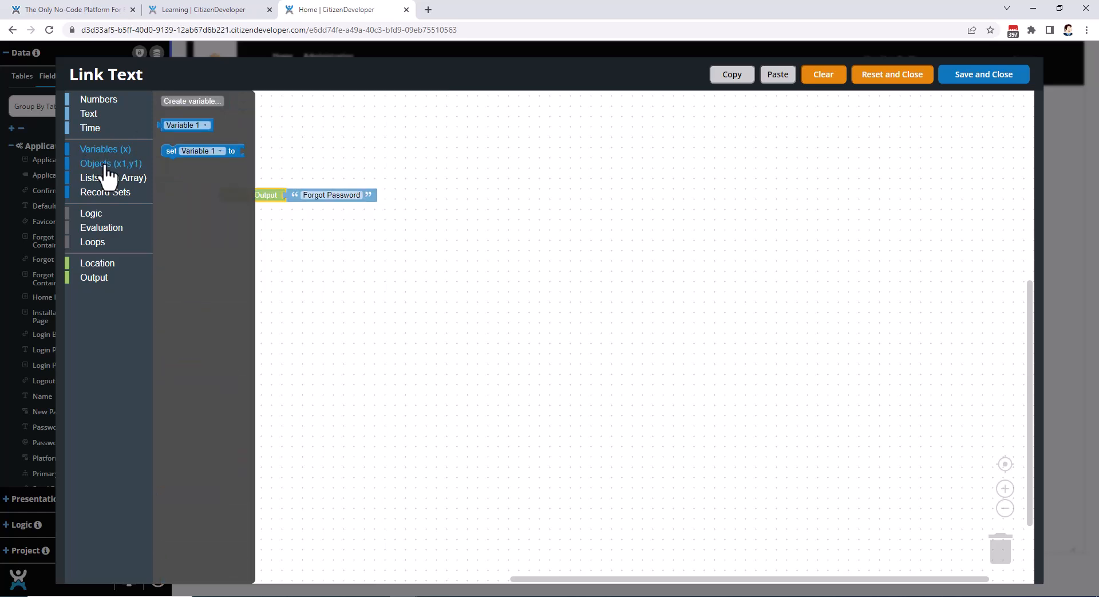
{"action": "left_click", "coordinate": [106, 165]}
{"action": "left_click", "coordinate": [105, 179]}
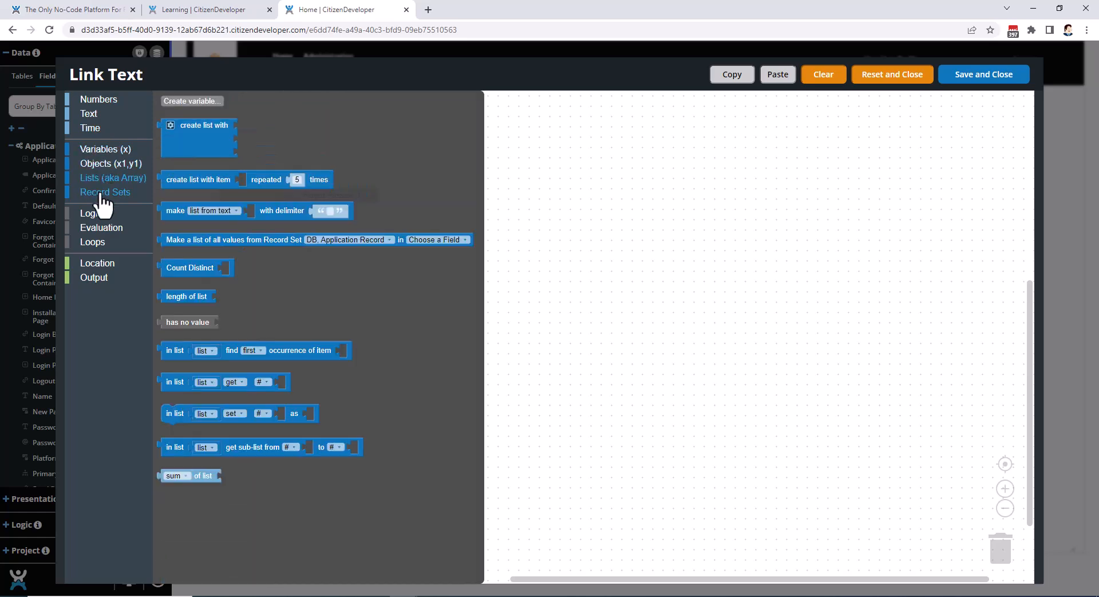
{"action": "left_click", "coordinate": [103, 194]}
{"action": "left_click", "coordinate": [98, 214]}
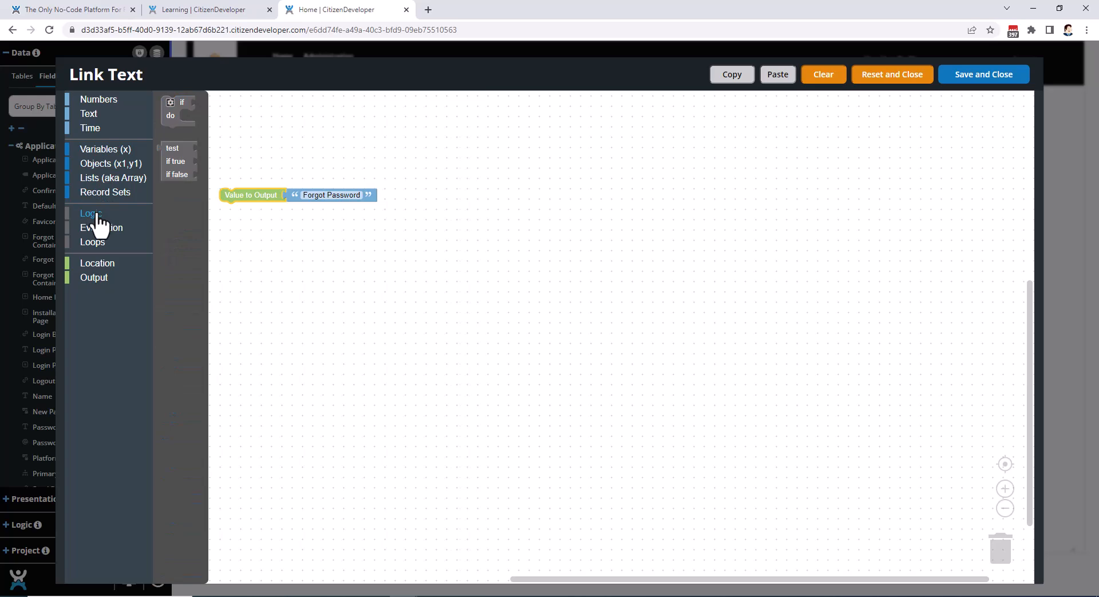
{"action": "left_click", "coordinate": [99, 229]}
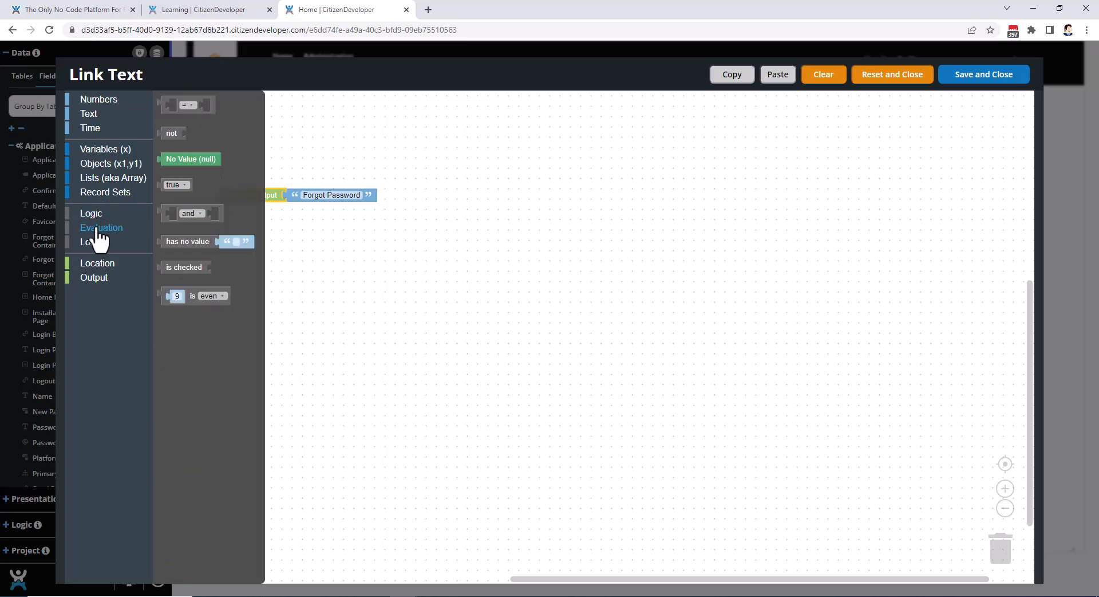
{"action": "left_click", "coordinate": [95, 244]}
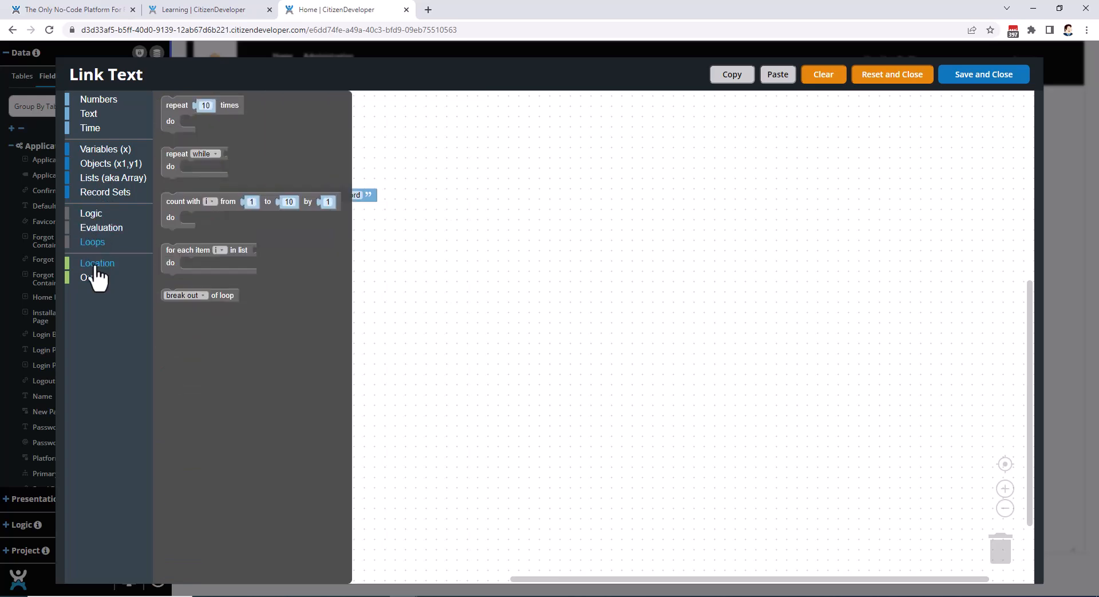
{"action": "left_click", "coordinate": [98, 268]}
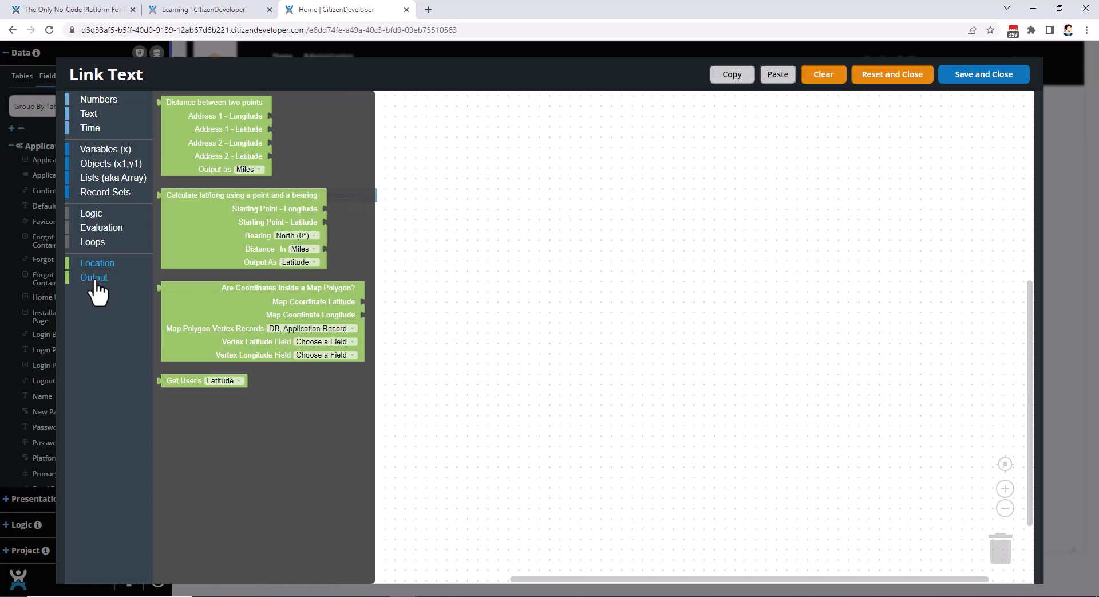
{"action": "left_click", "coordinate": [95, 281]}
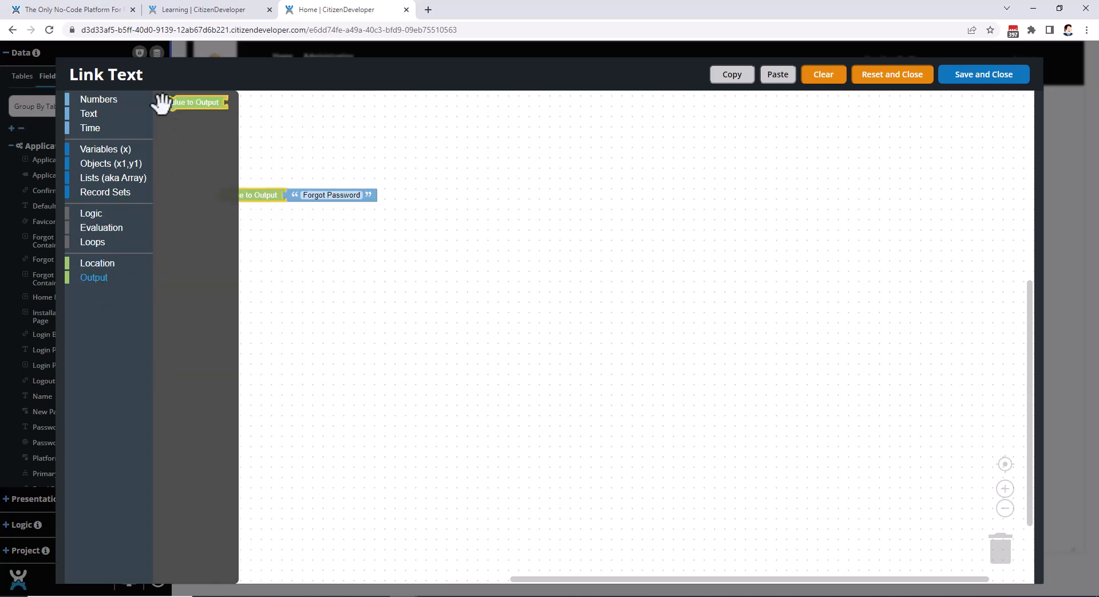
{"action": "left_click", "coordinate": [300, 158]}
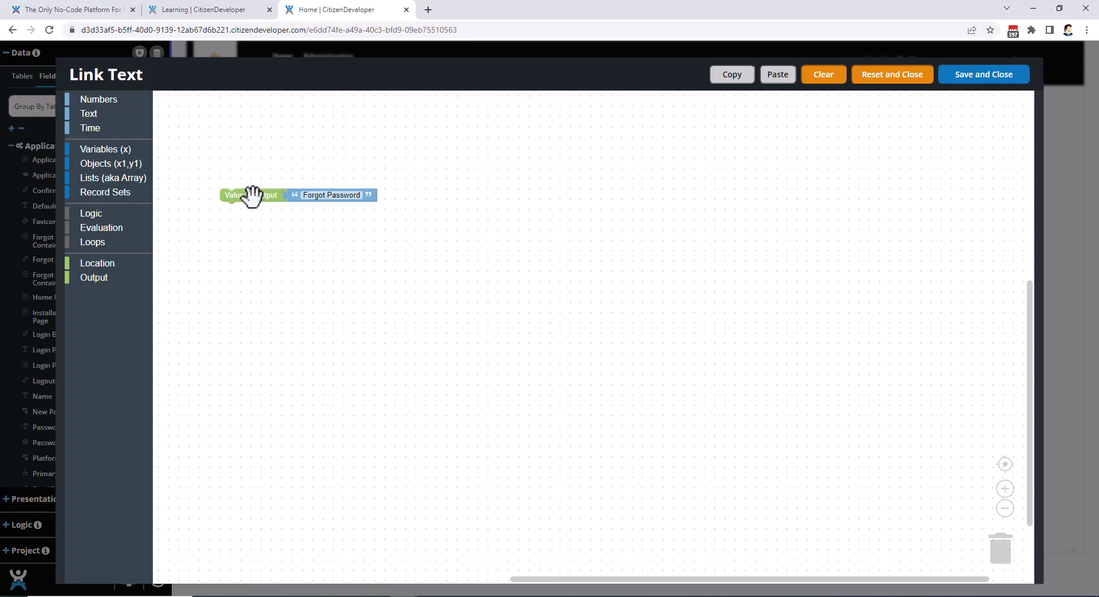
Nudge the Value to Output block, reset and close the Link Text expression, and close the Forgot Password Link settings.
{"action": "left_click_drag", "start_coordinate": [255, 194], "coordinate": [265, 205]}
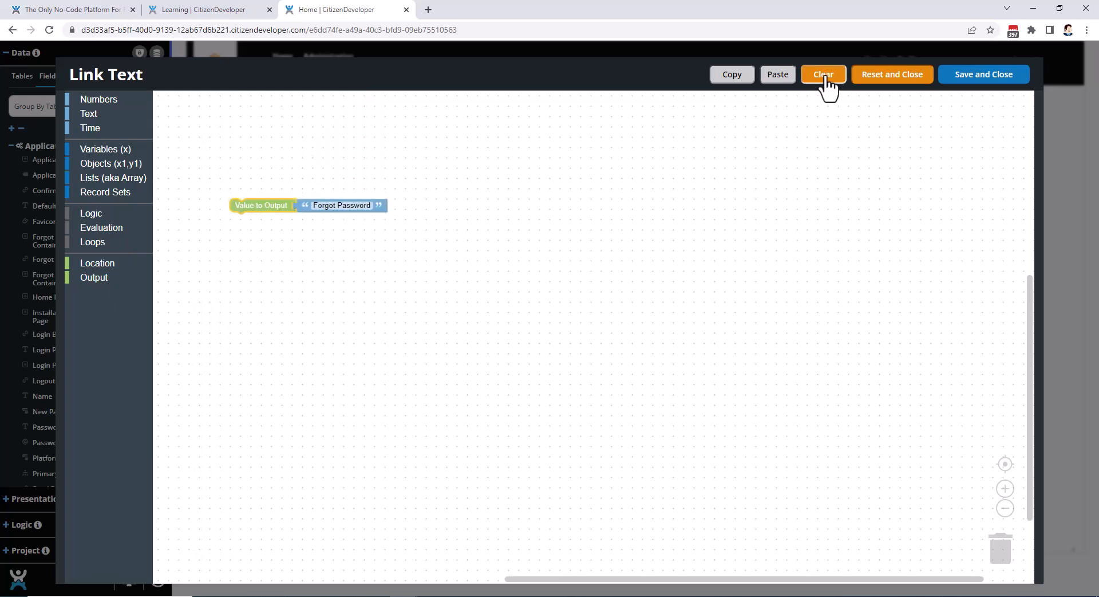
{"action": "left_click", "coordinate": [886, 77]}
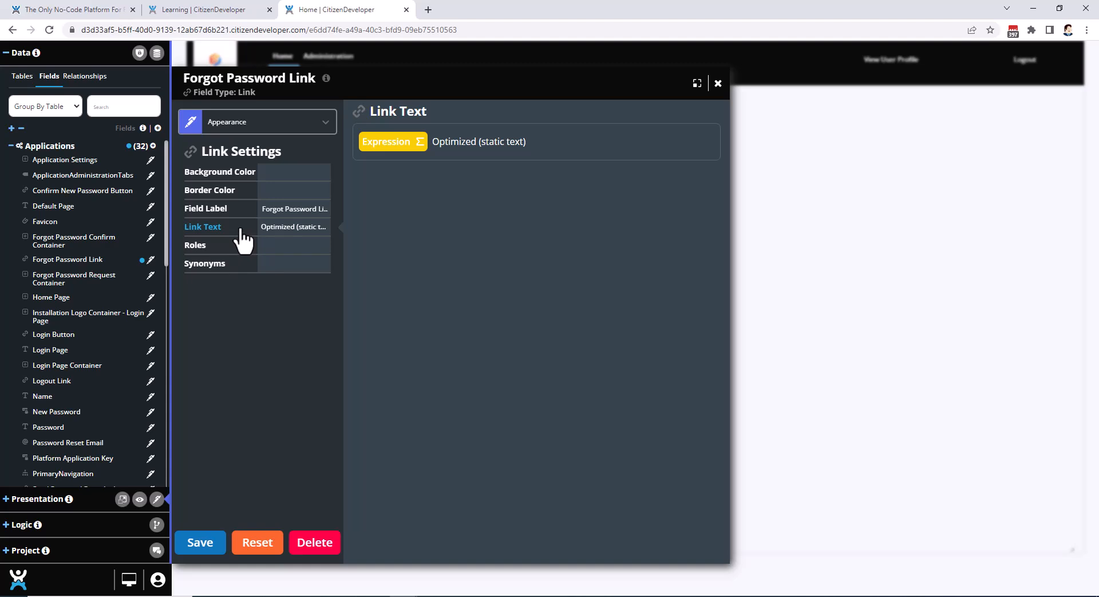
{"action": "left_click", "coordinate": [890, 213]}
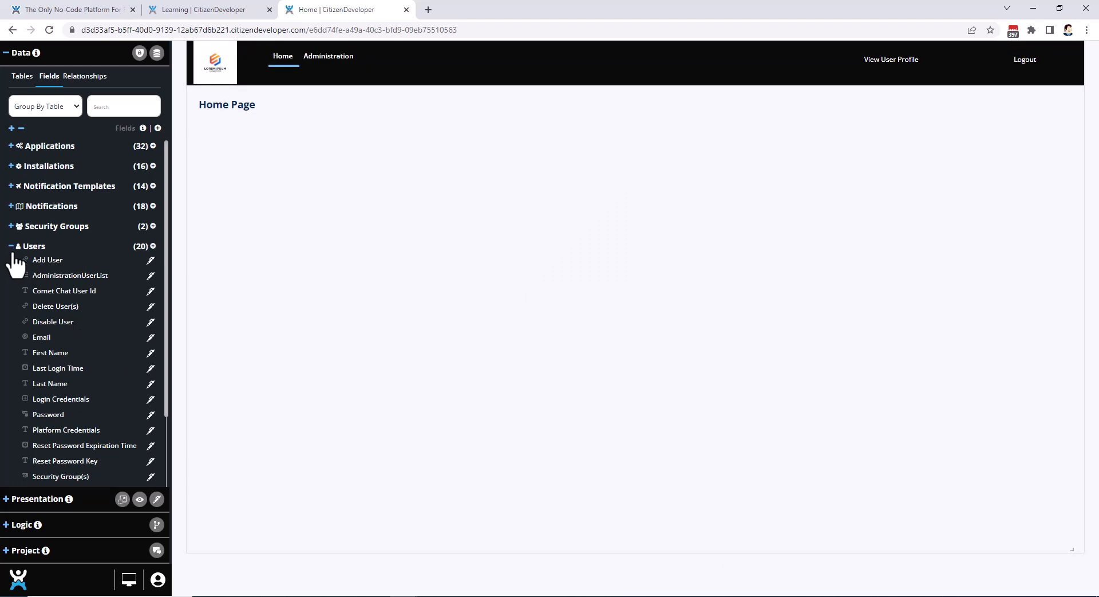
Browse the fields listed under the Users table.
{"action": "scroll", "coordinate": [95, 307], "scroll_direction": "down", "scroll_amount": 2}
{"action": "scroll", "coordinate": [92, 311], "scroll_direction": "up", "scroll_amount": 4}
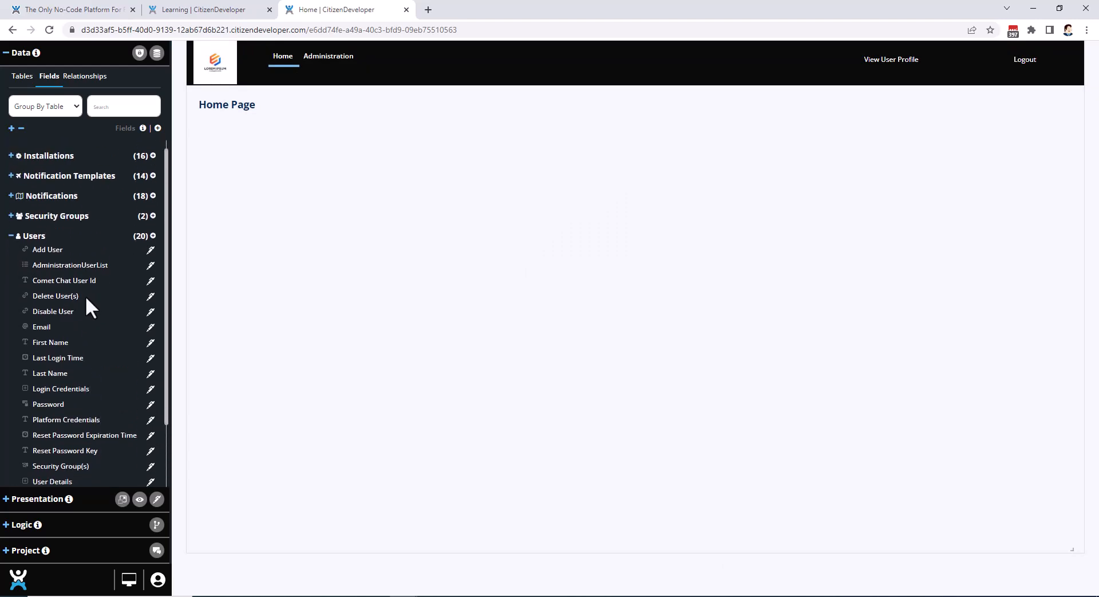
Open the Record Set for Field query in the Records settings of the Applications table's first unlabeled field container.
{"action": "left_click", "coordinate": [35, 147]}
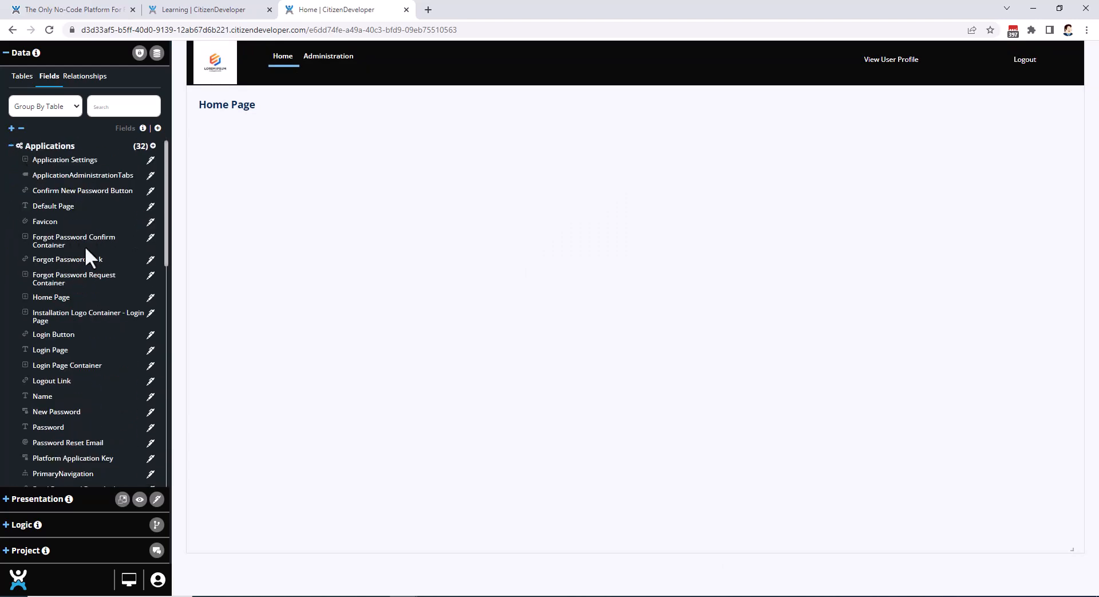
{"action": "scroll", "coordinate": [98, 331], "scroll_direction": "down", "scroll_amount": 2}
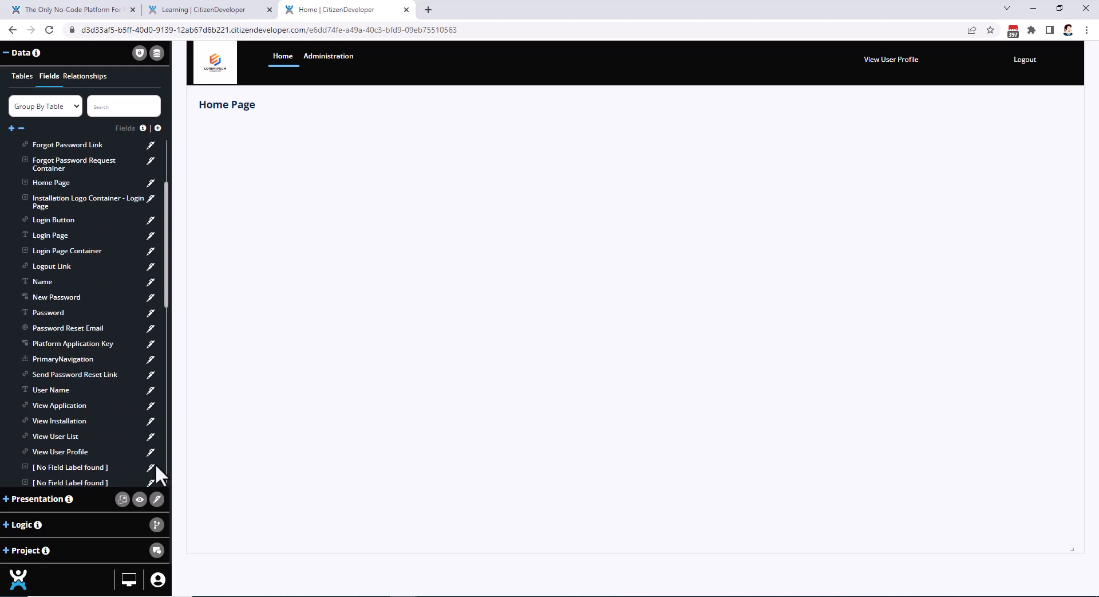
{"action": "left_click", "coordinate": [151, 467]}
{"action": "left_click", "coordinate": [243, 128]}
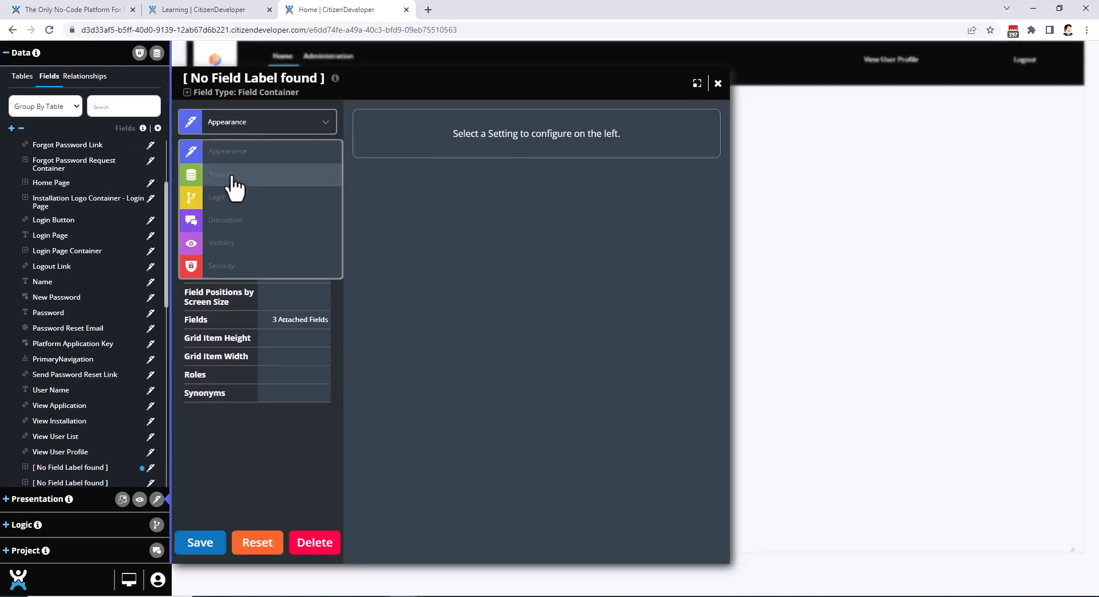
{"action": "left_click", "coordinate": [232, 177]}
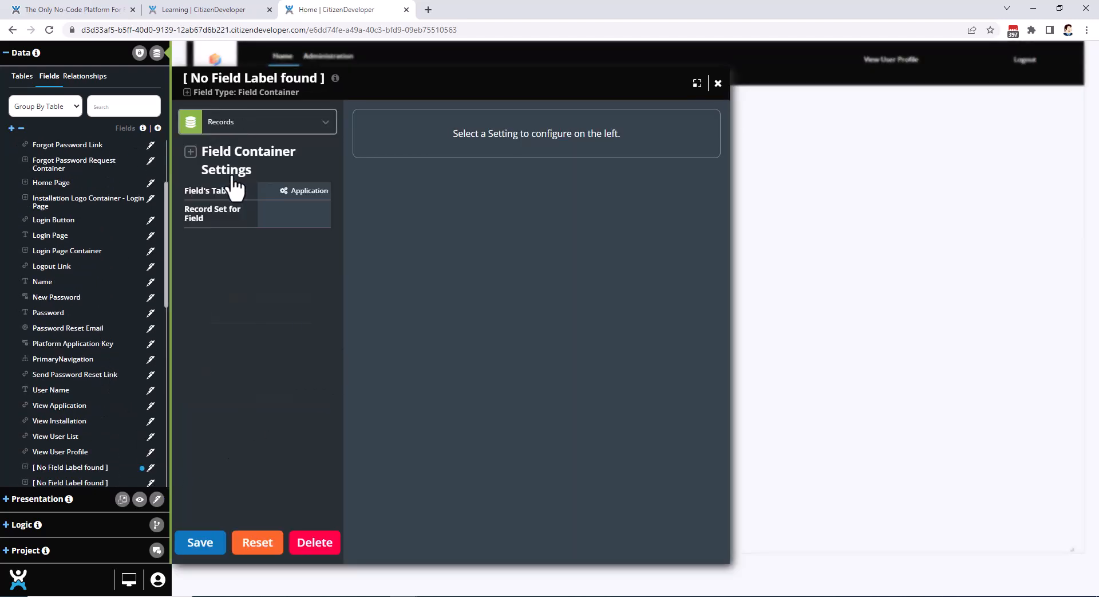
{"action": "left_click", "coordinate": [208, 220]}
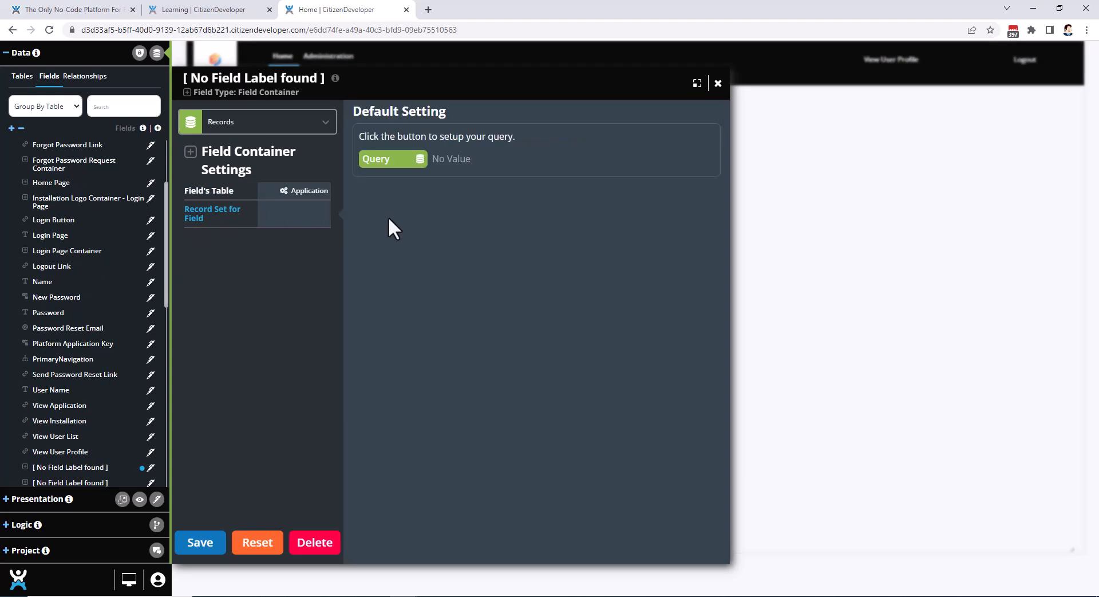
{"action": "left_click", "coordinate": [400, 161]}
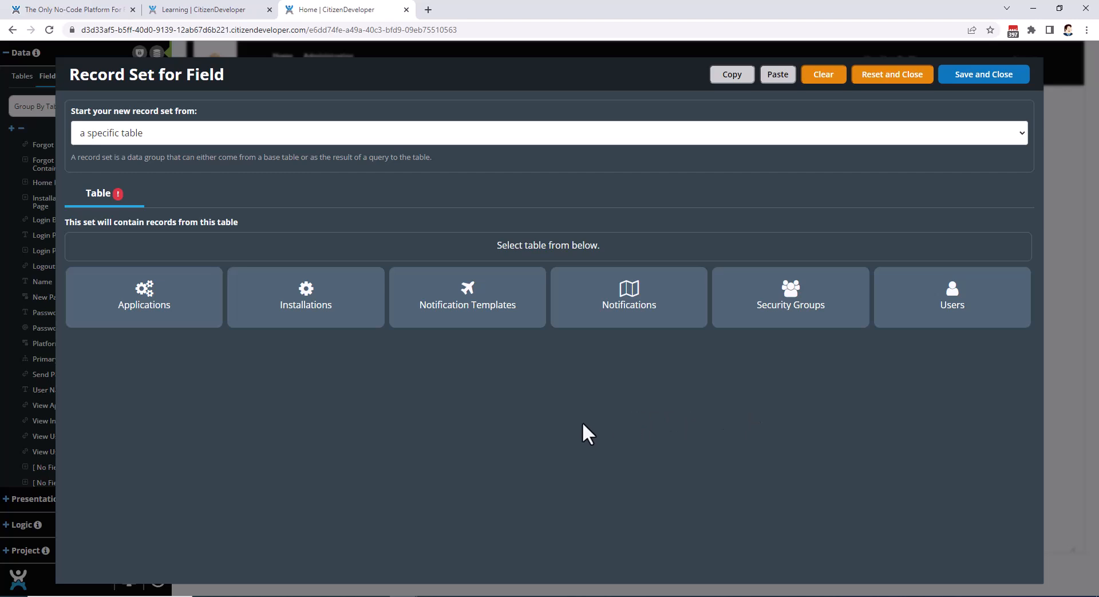
Base the record set on the Notifications table and join it with the Users table.
{"action": "left_click", "coordinate": [632, 313]}
{"action": "left_click", "coordinate": [194, 203]}
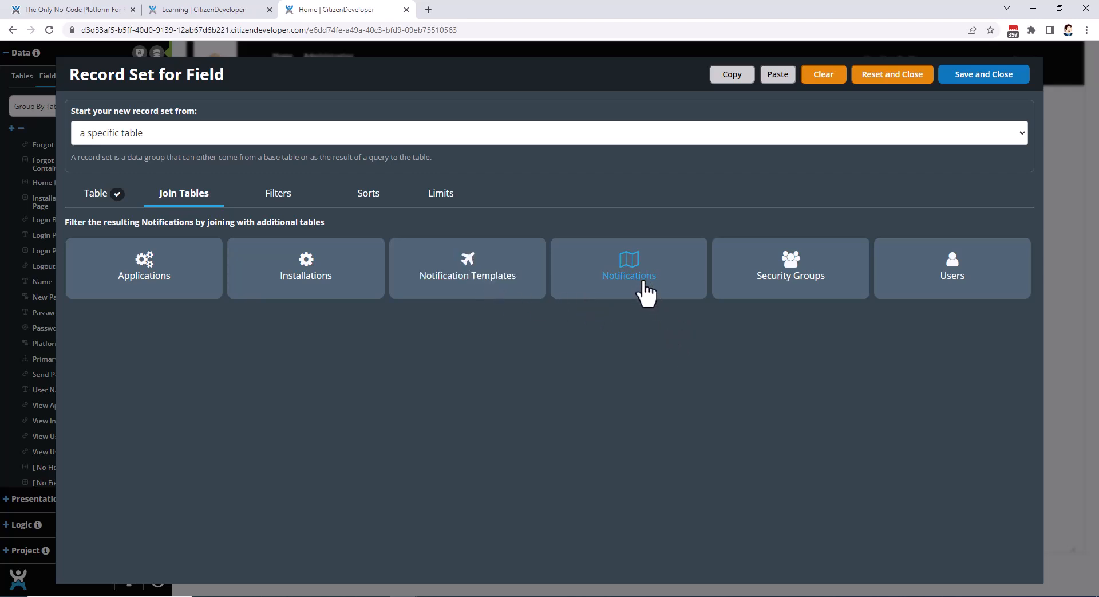
{"action": "left_click", "coordinate": [933, 281]}
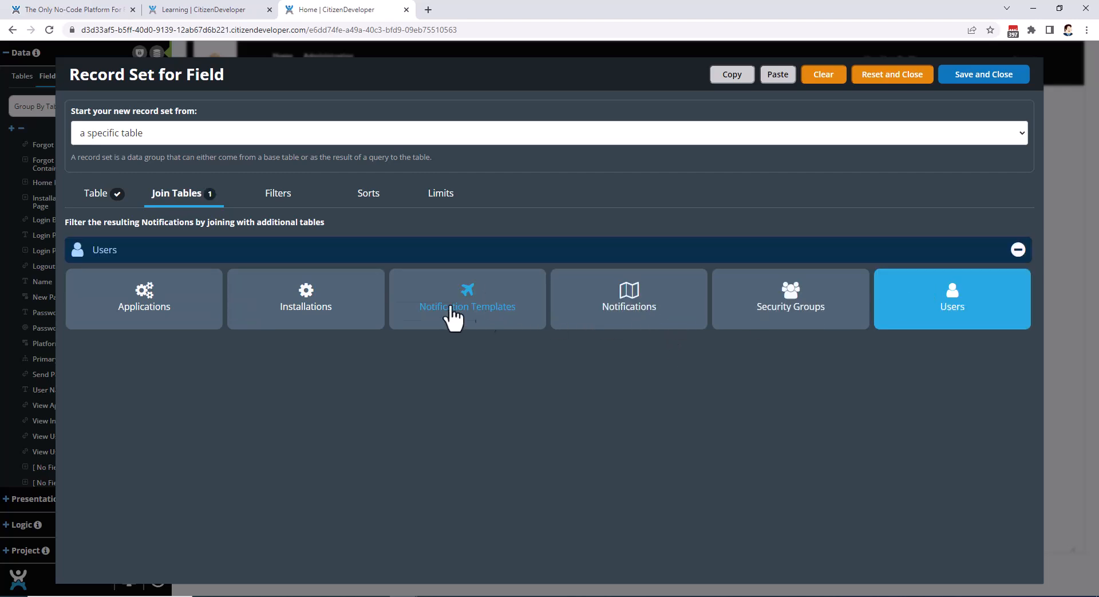
Move the Attach Filters Here block further into the filter canvas and attach a Filter table block and a Join Tables block inside it.
{"action": "left_click", "coordinate": [280, 206]}
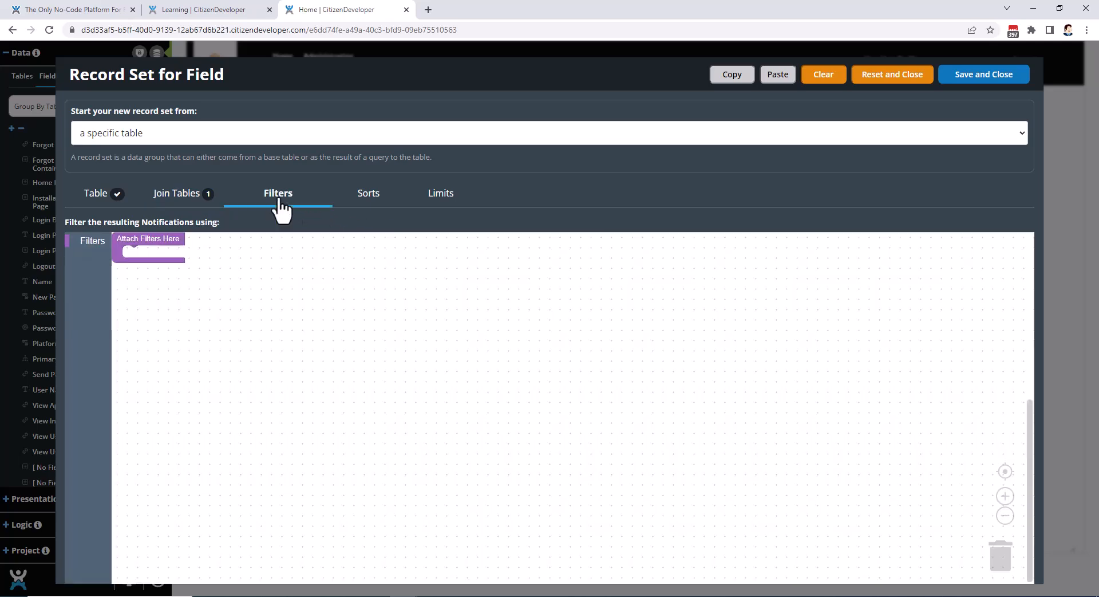
{"action": "left_click", "coordinate": [151, 244]}
{"action": "left_click_drag", "start_coordinate": [152, 244], "coordinate": [162, 277]}
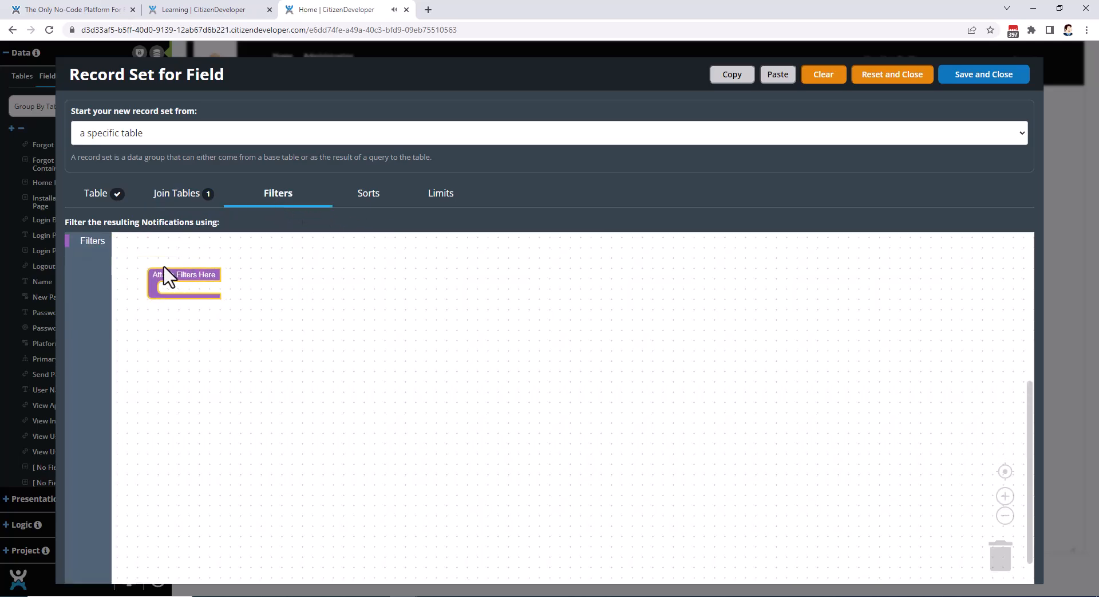
{"action": "left_click", "coordinate": [81, 246]}
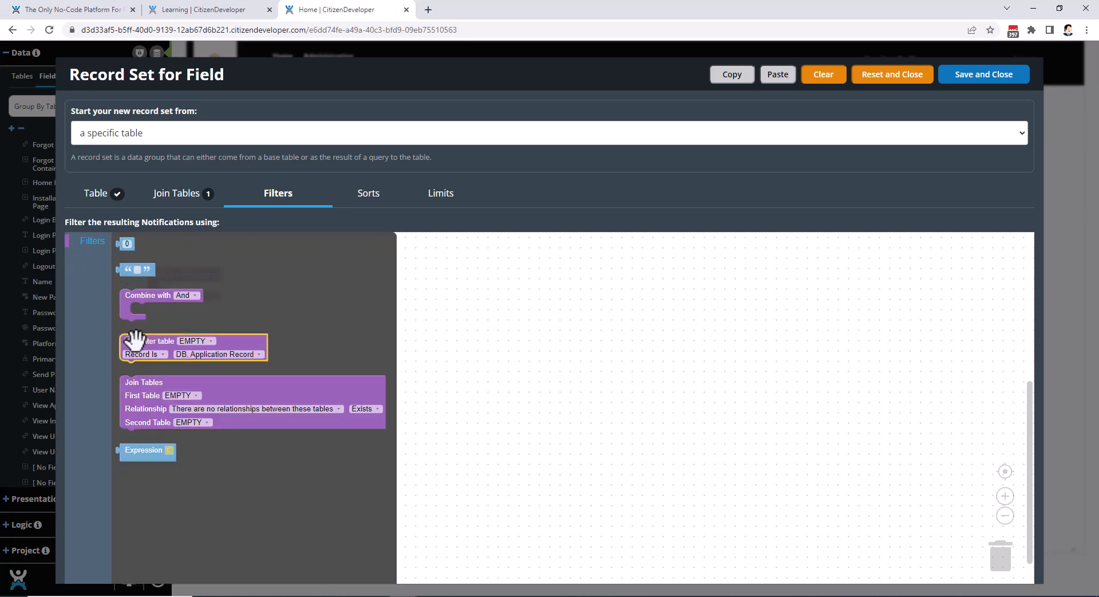
{"action": "left_click_drag", "start_coordinate": [129, 341], "coordinate": [259, 324]}
{"action": "left_click_drag", "start_coordinate": [198, 295], "coordinate": [194, 293]}
{"action": "left_click", "coordinate": [89, 252]}
{"action": "left_click_drag", "start_coordinate": [127, 383], "coordinate": [164, 319]}
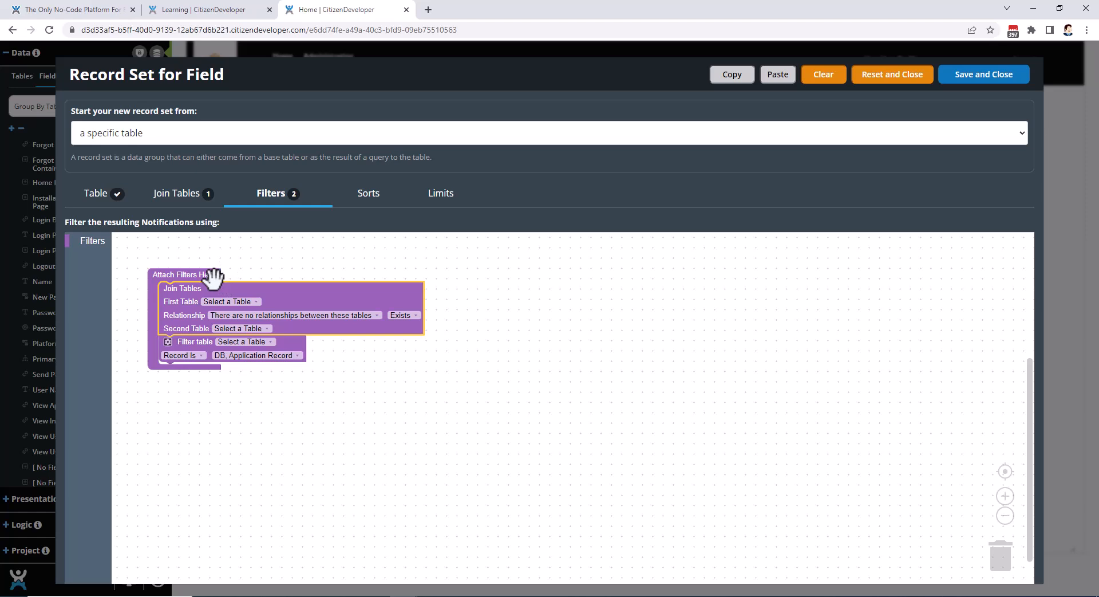
View the record set's Sorts and Limits options, reset and close the query, and close the field container settings.
{"action": "left_click", "coordinate": [370, 202]}
{"action": "left_click", "coordinate": [442, 203]}
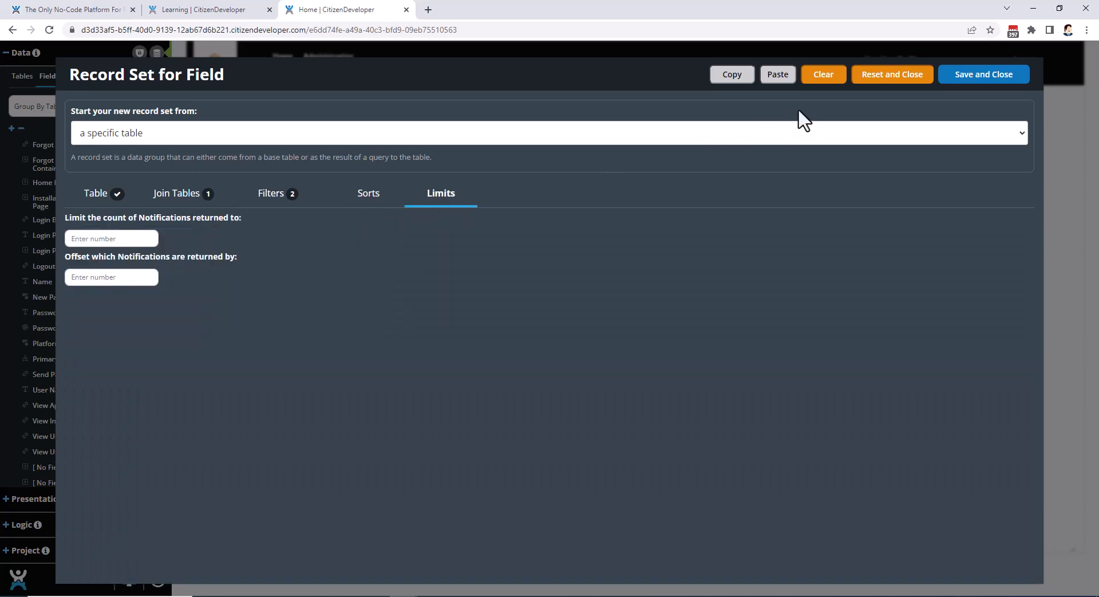
{"action": "left_click", "coordinate": [877, 79]}
{"action": "left_click", "coordinate": [717, 83]}
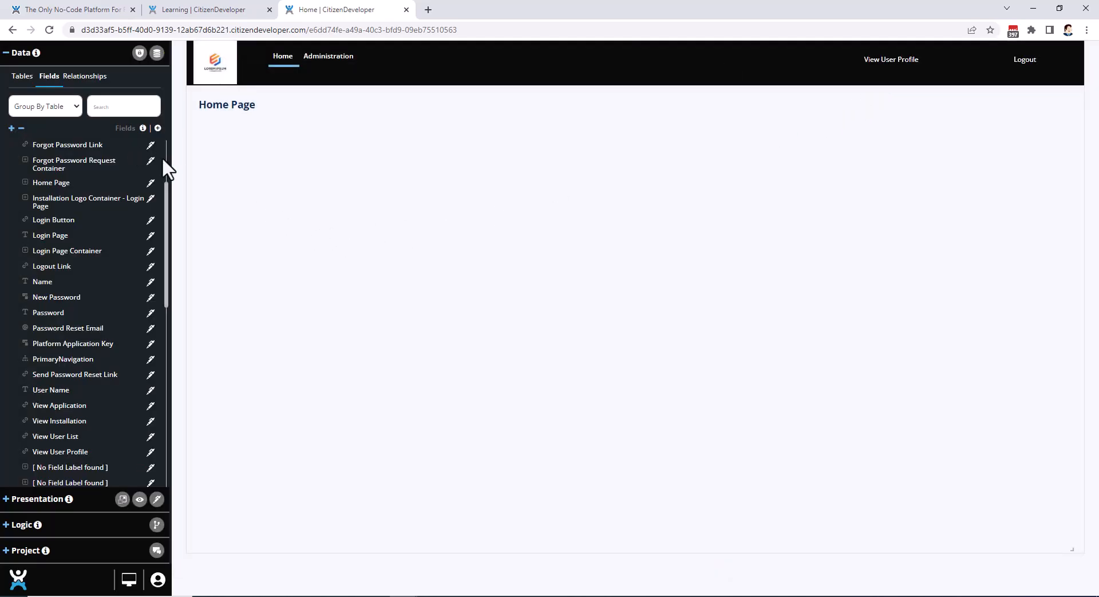
Review the tables listed in the Data section and collapse the section.
{"action": "left_click", "coordinate": [18, 52]}
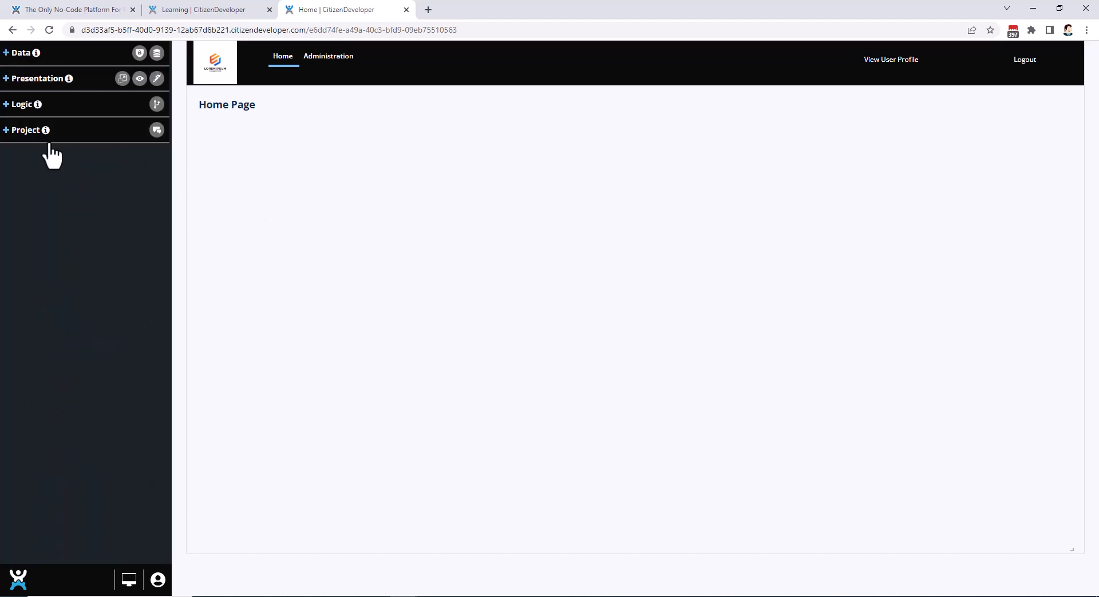
{"action": "left_click", "coordinate": [5, 59]}
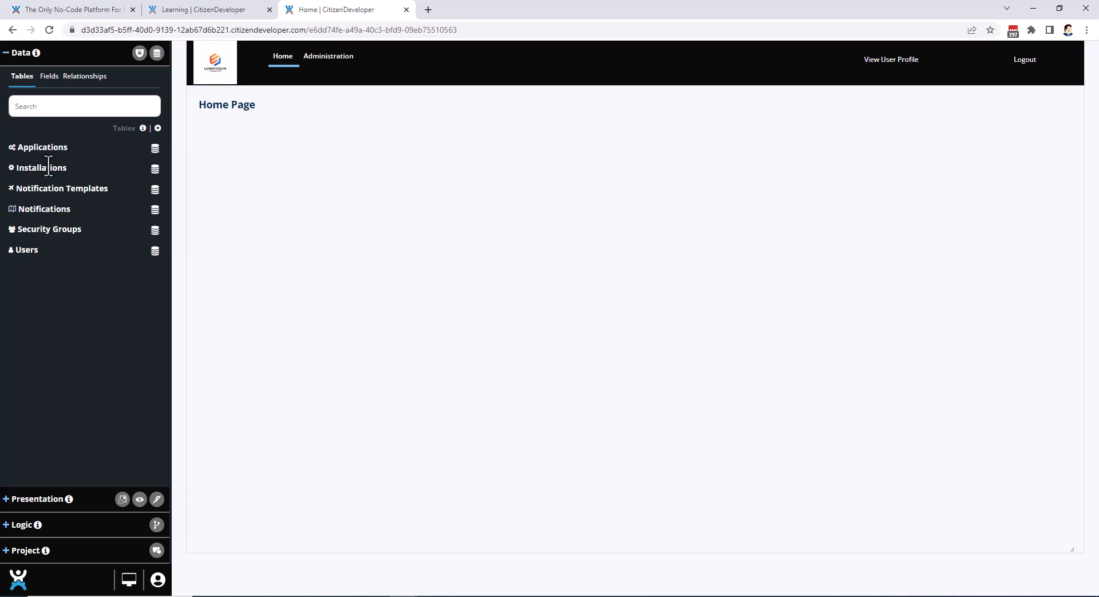
{"action": "left_click", "coordinate": [6, 54]}
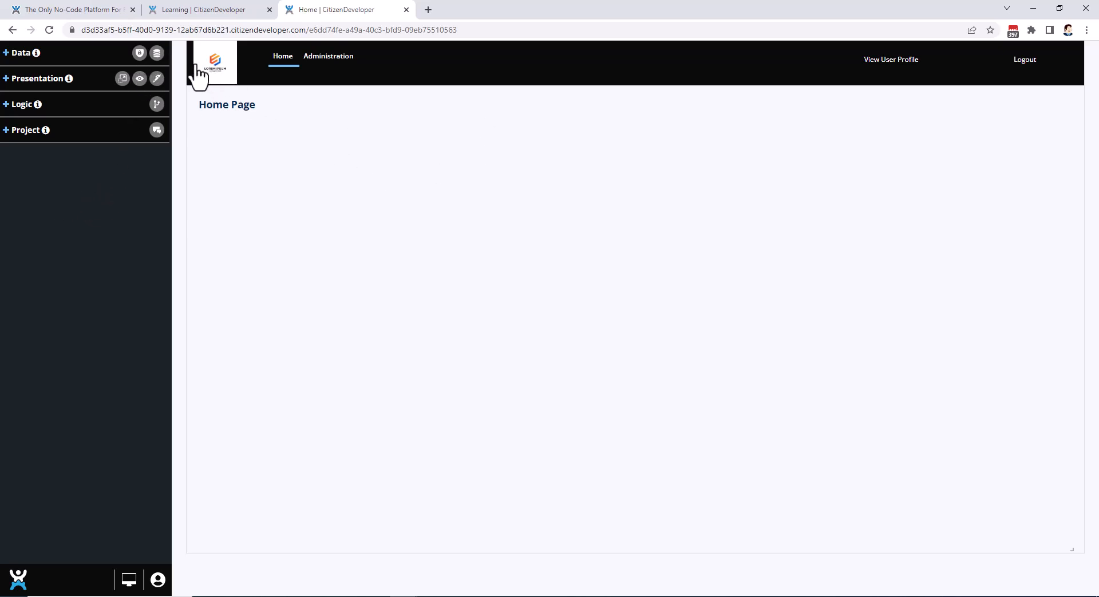
Show the record markers on the Home Page, open InstallationHeader's quick Records settings, and shift that settings window slightly.
{"action": "left_click", "coordinate": [157, 53]}
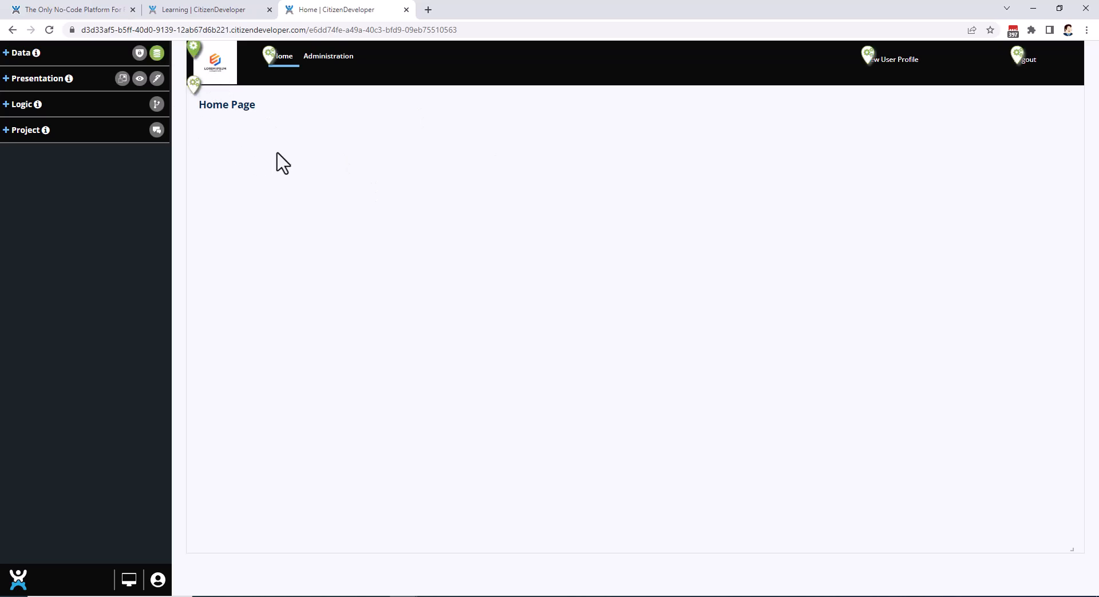
{"action": "left_click", "coordinate": [195, 54]}
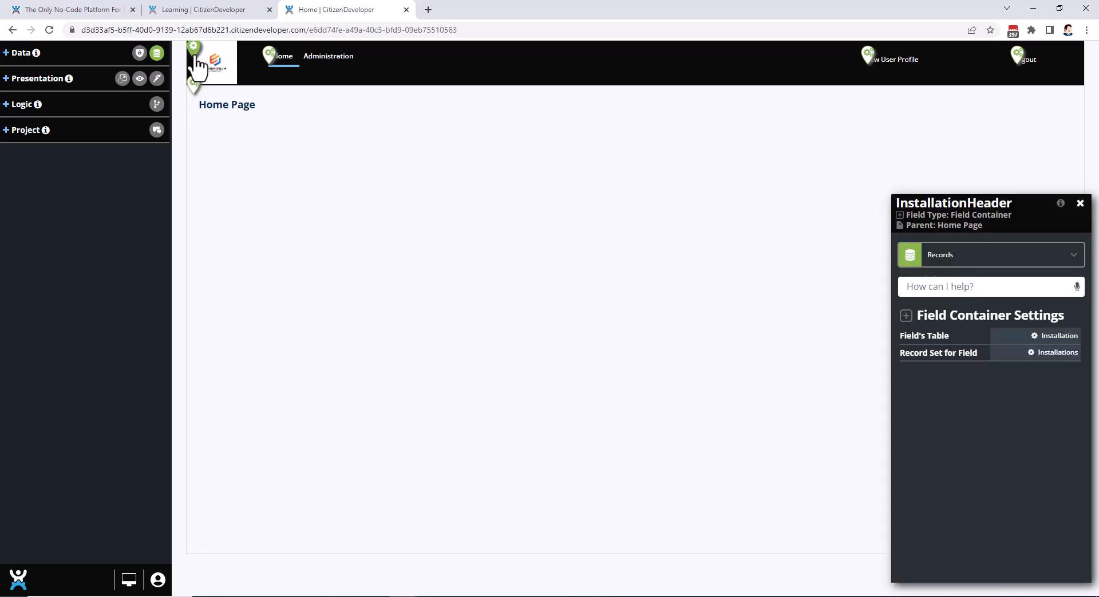
{"action": "left_click_drag", "start_coordinate": [993, 208], "coordinate": [973, 204]}
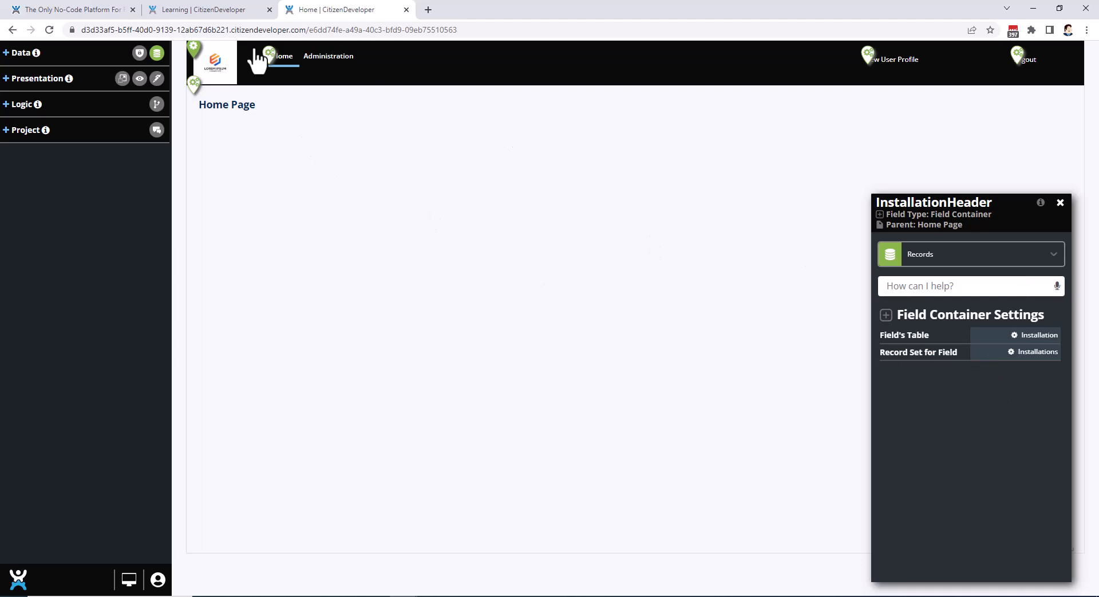
Open InstallationHeader's full settings, view its Appearance and Discussion categories, and close the settings.
{"action": "left_click", "coordinate": [195, 54]}
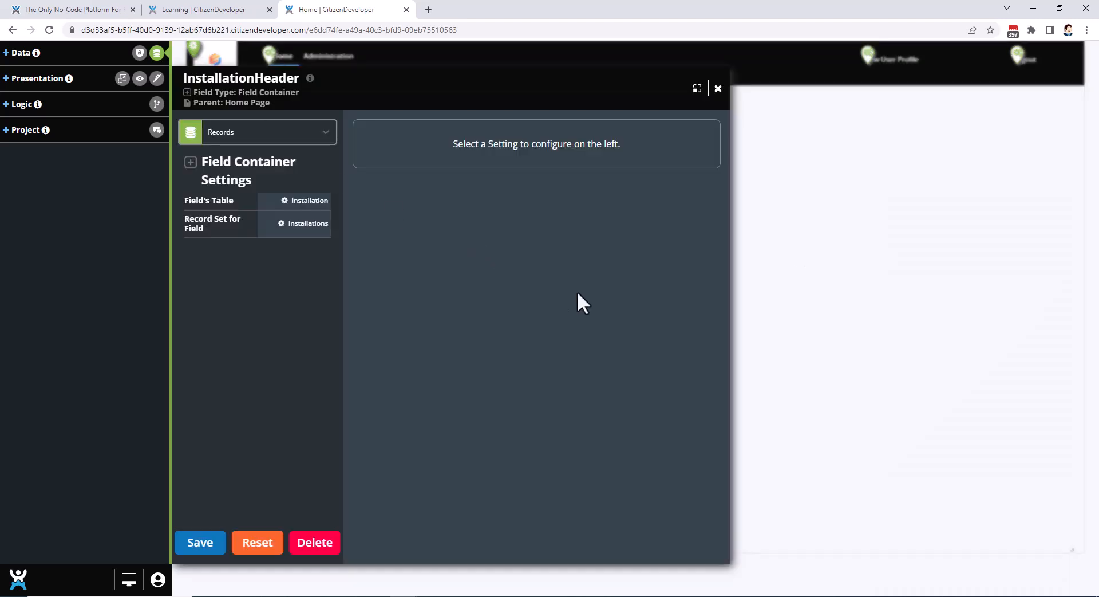
{"action": "left_click", "coordinate": [245, 136]}
{"action": "left_click", "coordinate": [228, 164]}
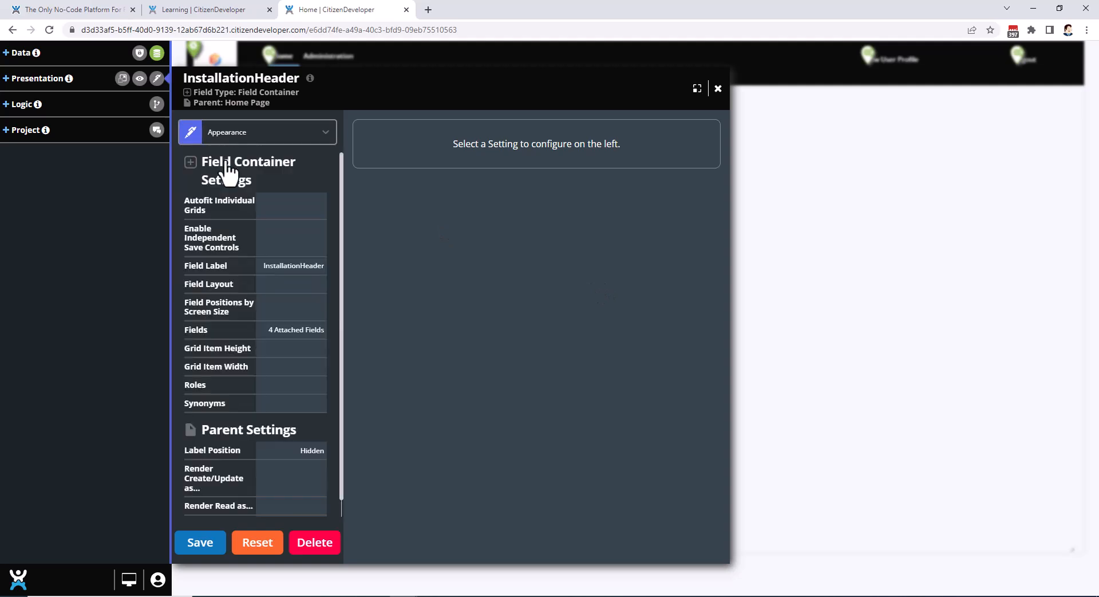
{"action": "left_click", "coordinate": [236, 134]}
{"action": "left_click", "coordinate": [236, 226]}
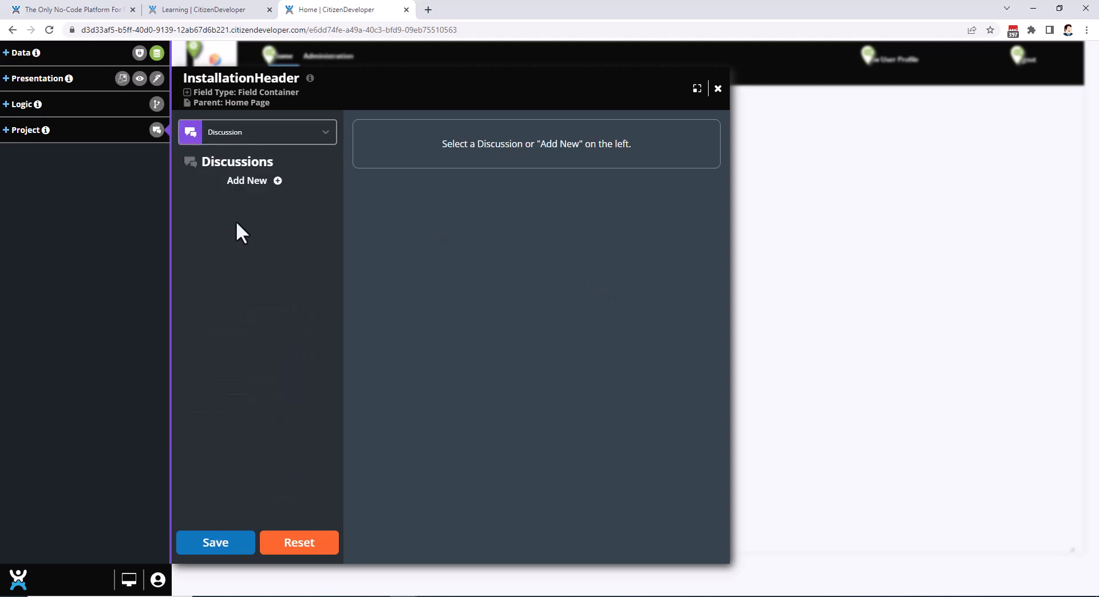
{"action": "left_click", "coordinate": [718, 89]}
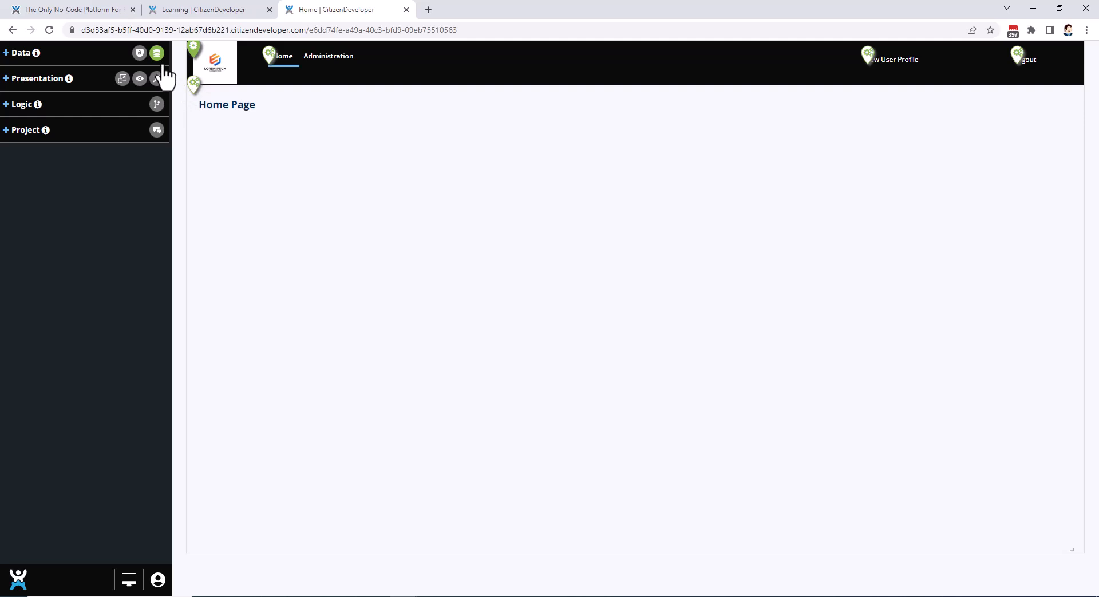
Show the security, appearance and visibility markers on the Home Page in turn, and hide the presentation markers.
{"action": "left_click", "coordinate": [139, 54]}
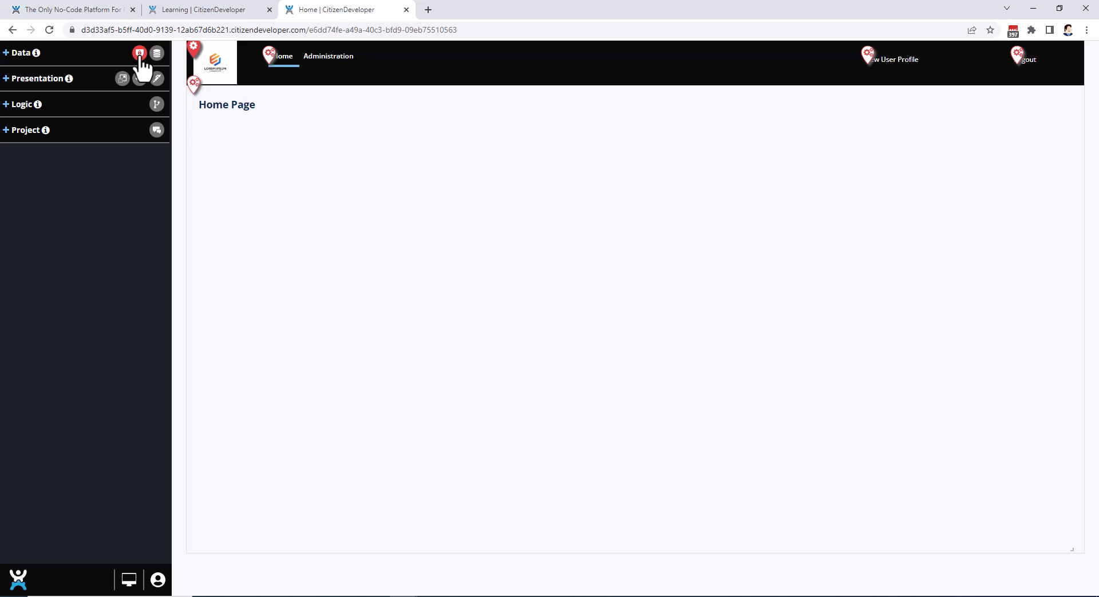
{"action": "left_click", "coordinate": [157, 79]}
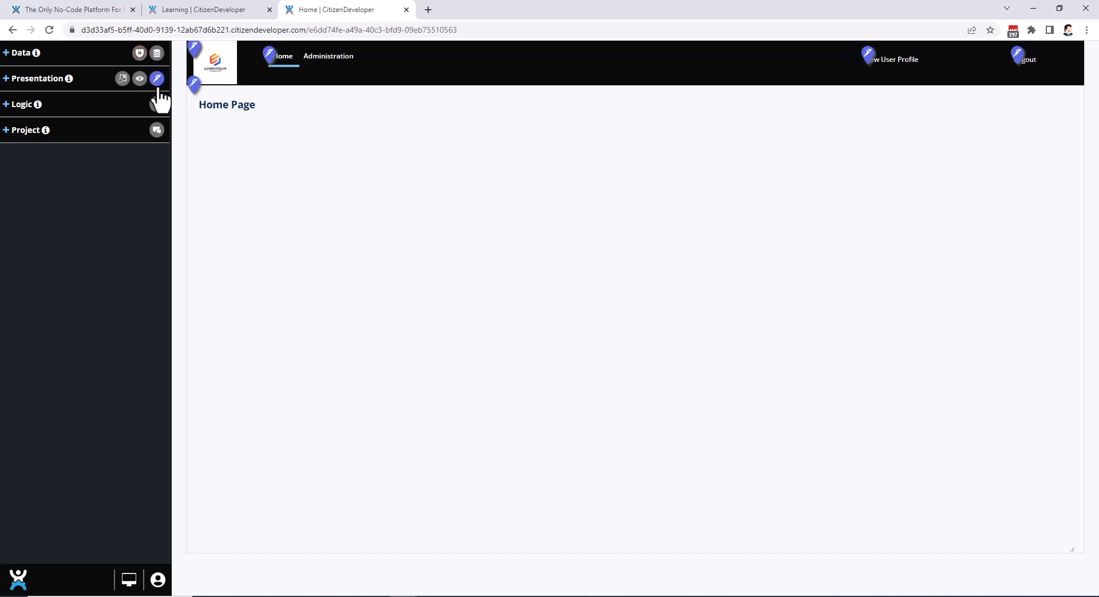
{"action": "left_click", "coordinate": [139, 82]}
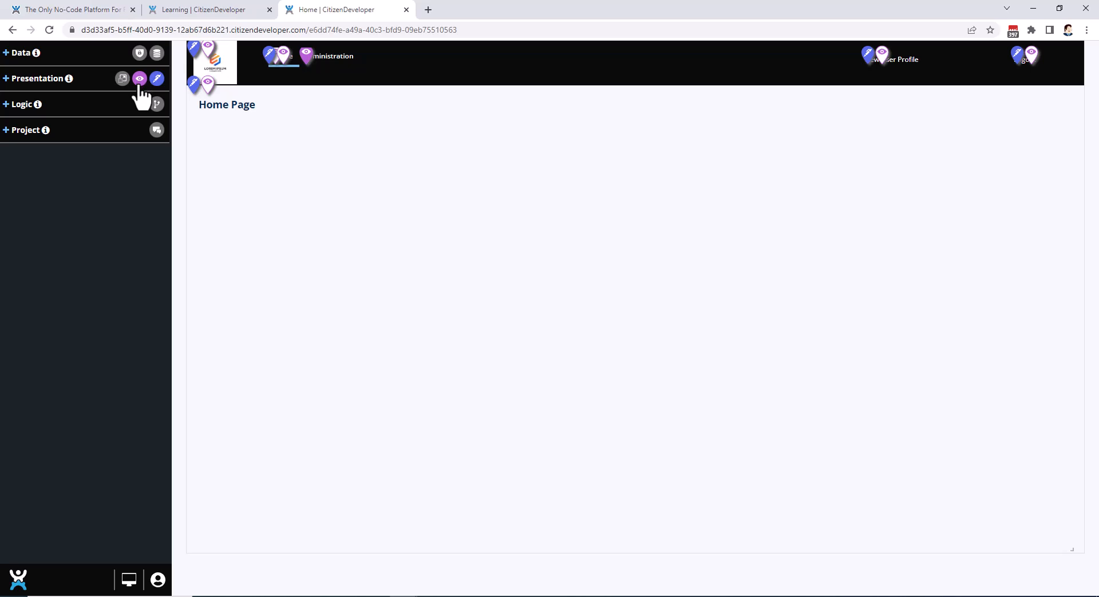
{"action": "left_click", "coordinate": [139, 83]}
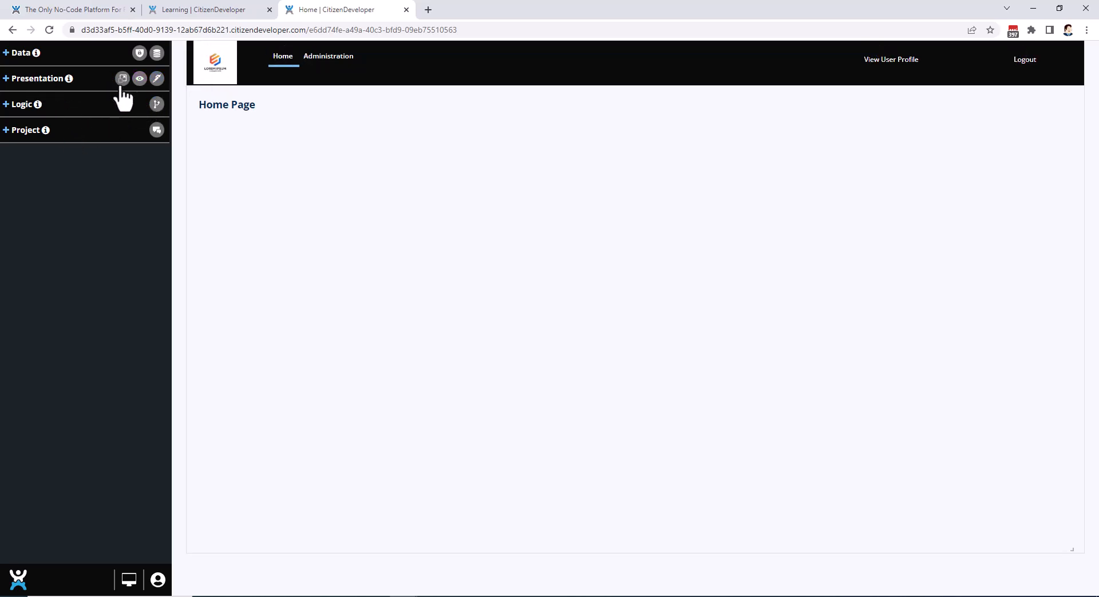
Use the presentation Resizer to move the Home Page title container slightly down, and save the layout.
{"action": "left_click", "coordinate": [122, 79]}
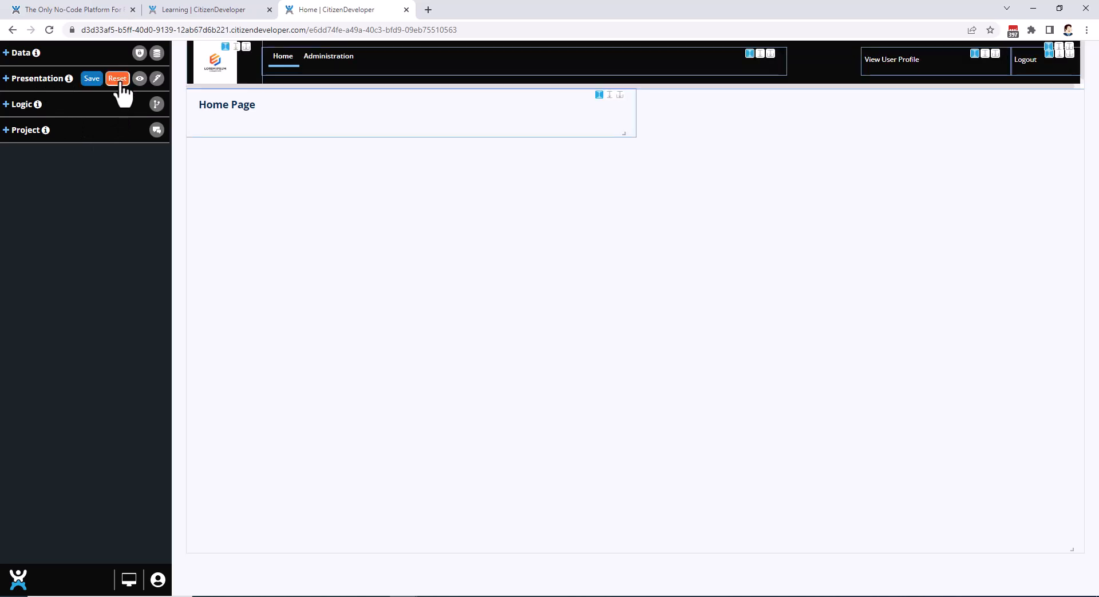
{"action": "mouse_move", "coordinate": [341, 135]}
{"action": "left_mouse_down"}
{"action": "mouse_move", "coordinate": [372, 160]}
{"action": "mouse_move", "coordinate": [368, 170]}
{"action": "mouse_move", "coordinate": [363, 103]}
{"action": "mouse_move", "coordinate": [359, 148]}
{"action": "mouse_move", "coordinate": [360, 130]}
{"action": "left_mouse_up"}
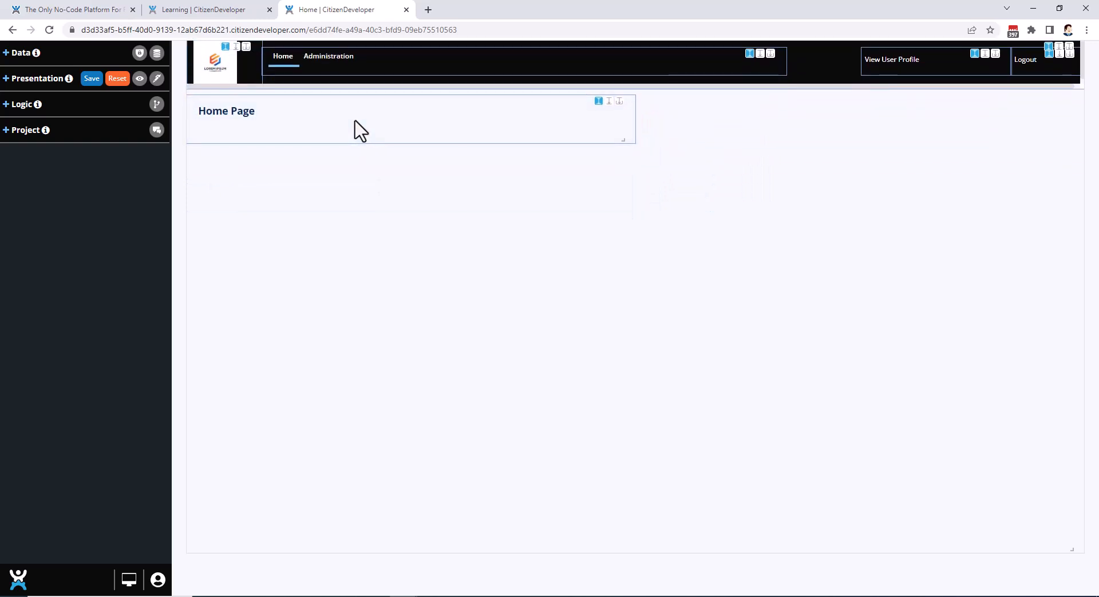
{"action": "left_click", "coordinate": [92, 79]}
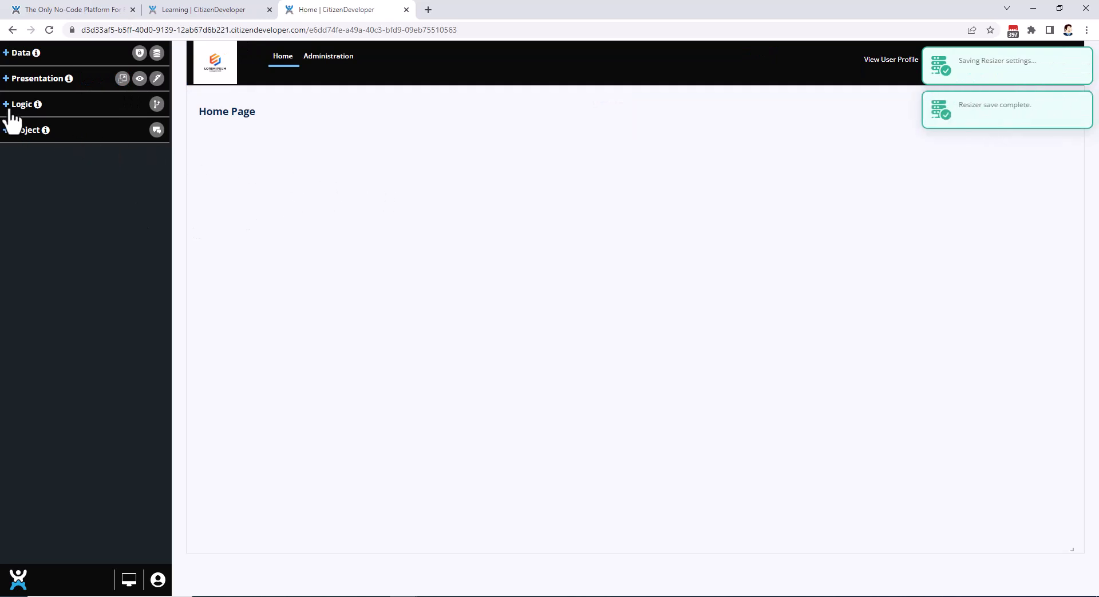
Show the logic markers on the Home Page and view the logic triggers of InstallationHeader and the View User Profile link.
{"action": "left_click", "coordinate": [157, 107]}
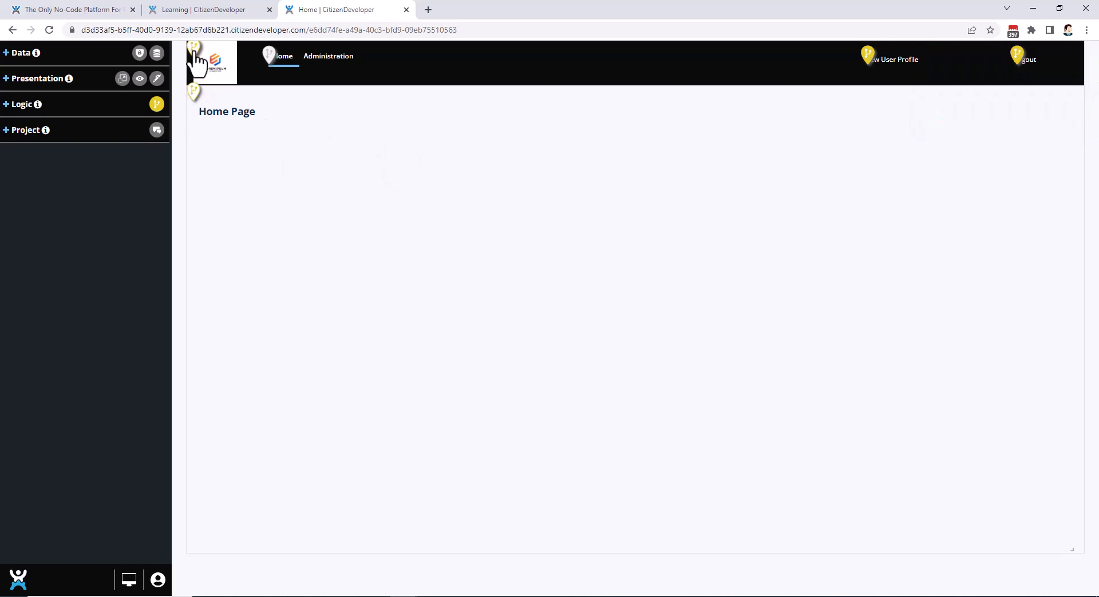
{"action": "left_click", "coordinate": [195, 50]}
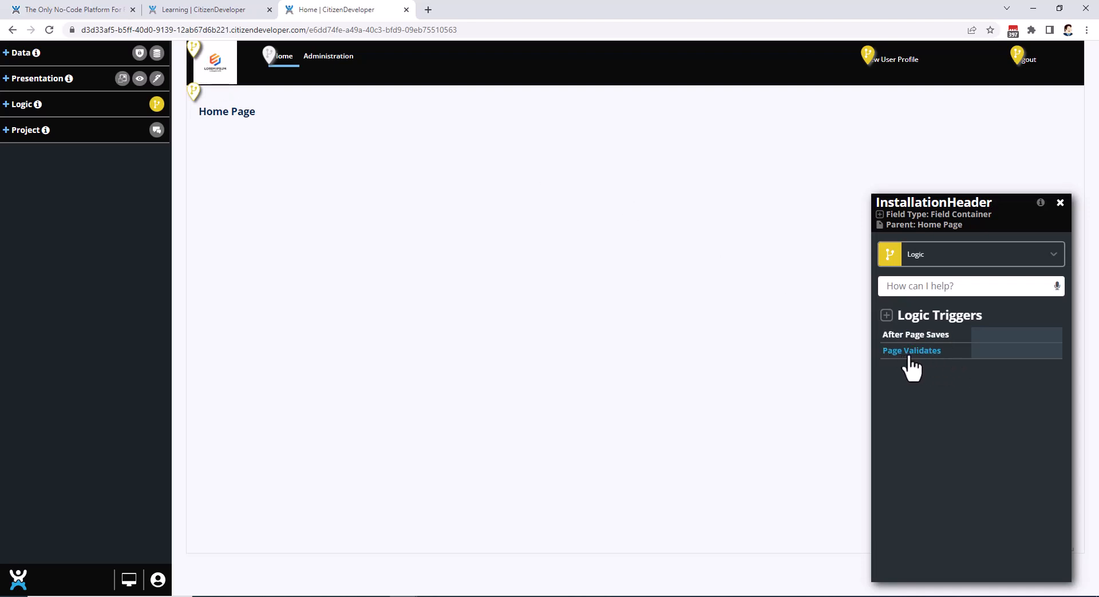
{"action": "left_click", "coordinate": [1060, 203]}
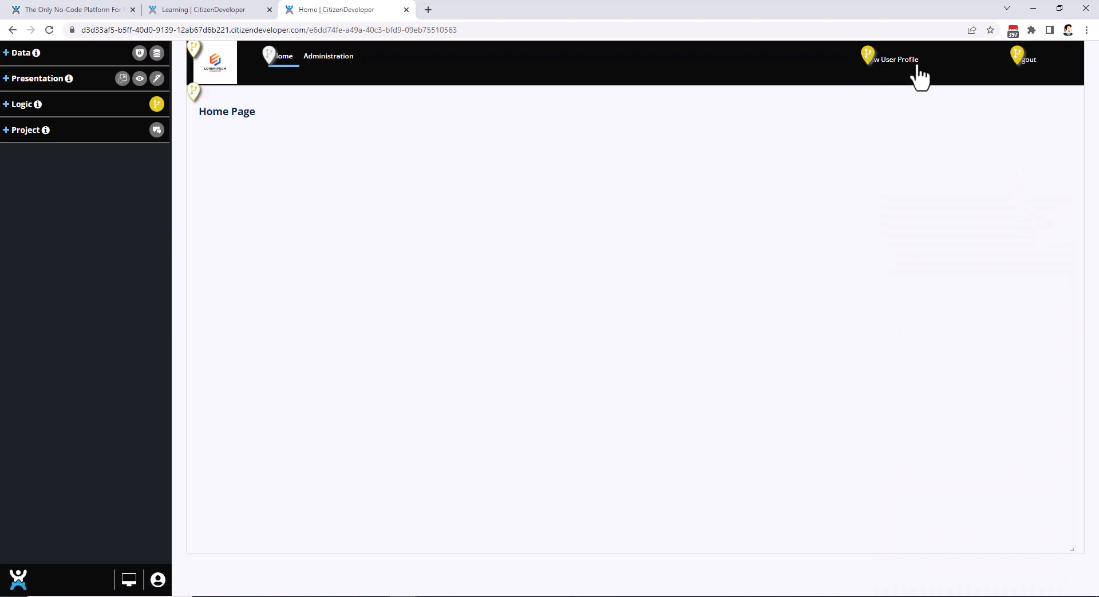
{"action": "left_click", "coordinate": [869, 55]}
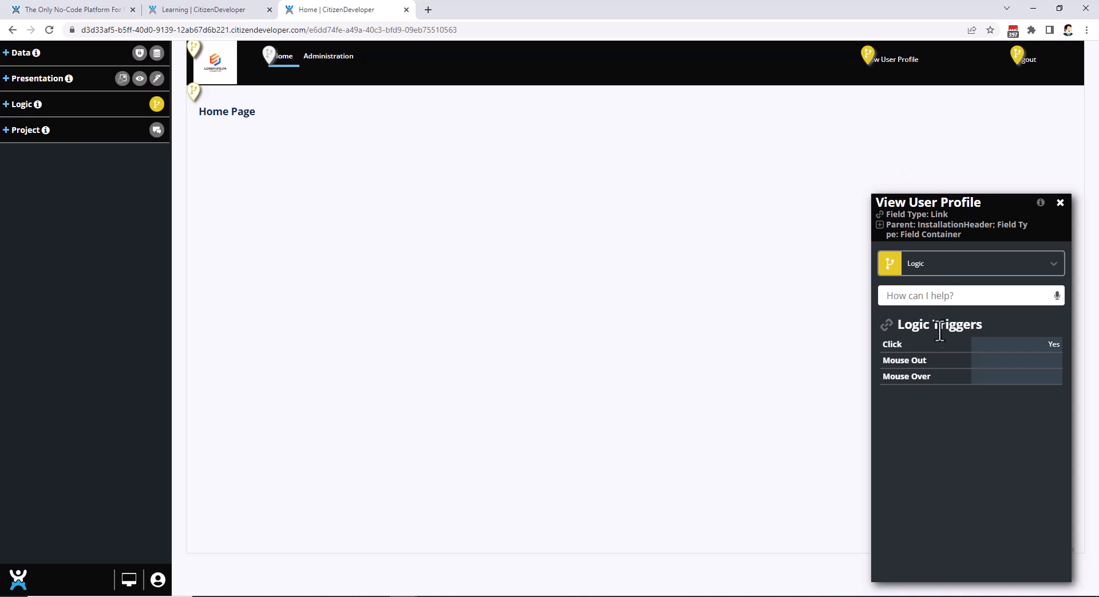
Open the Click logic of the View User Profile link, examine its Open a Page block in the enlarged editor, and close the editor without saving.
{"action": "left_click", "coordinate": [893, 344]}
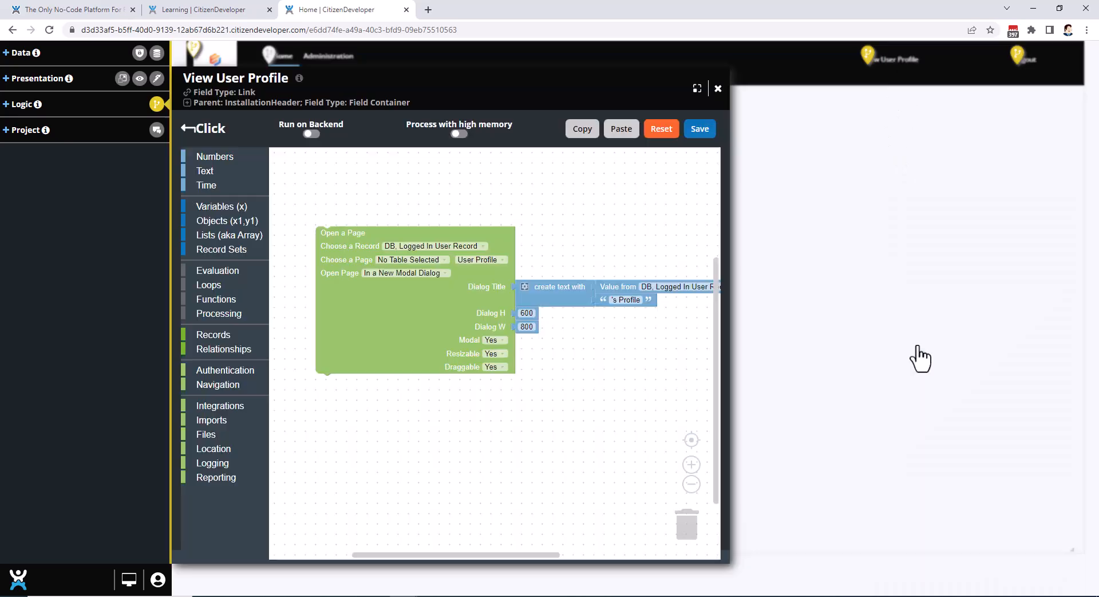
{"action": "left_click_drag", "start_coordinate": [422, 324], "coordinate": [402, 332]}
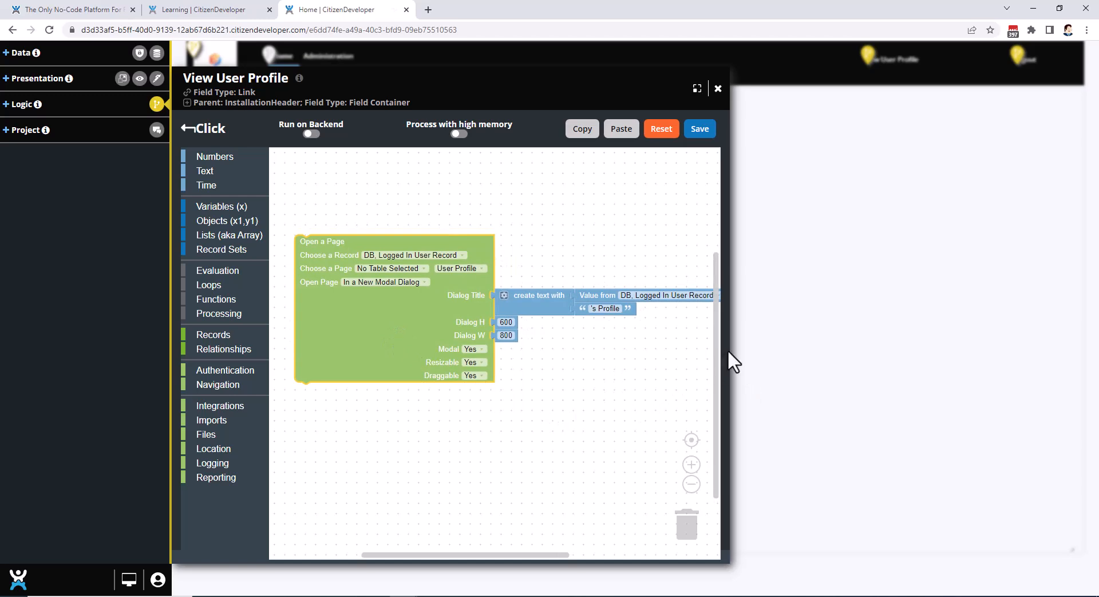
{"action": "left_click", "coordinate": [697, 89]}
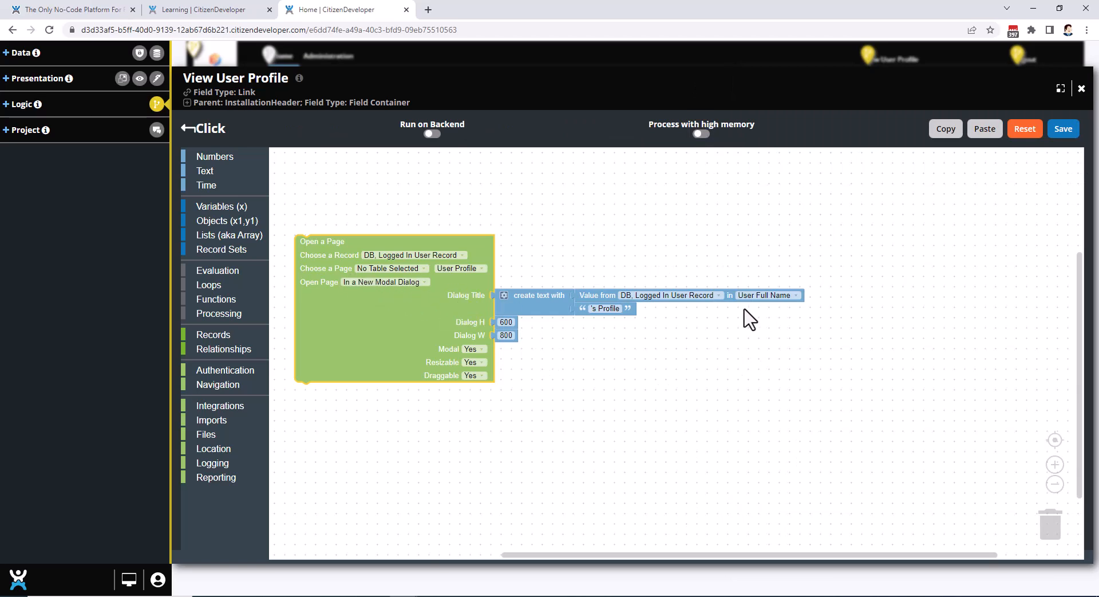
{"action": "left_click", "coordinate": [1062, 91]}
{"action": "left_click", "coordinate": [723, 88]}
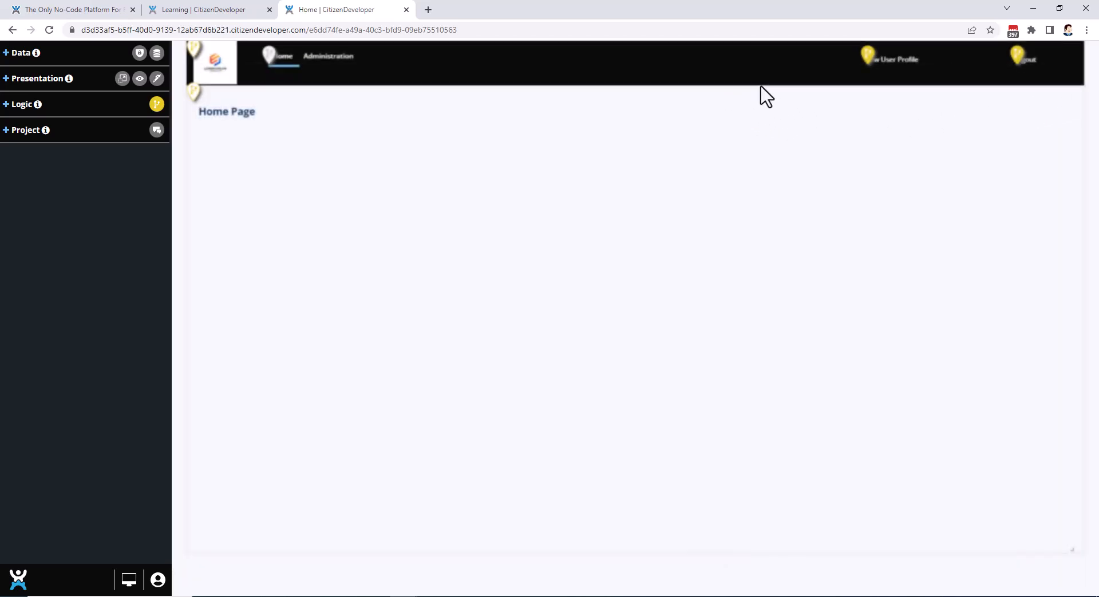
Run the View User Profile link, reposition the profile dialog lower on the page to test that it is draggable, and close it.
{"action": "left_click", "coordinate": [899, 64]}
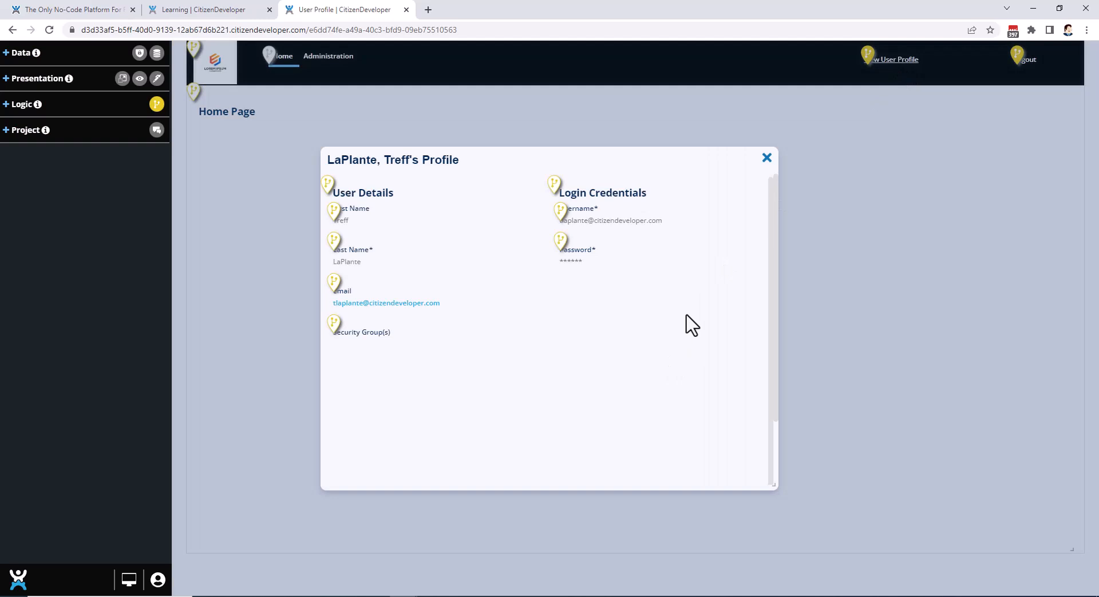
{"action": "left_click_drag", "start_coordinate": [377, 158], "coordinate": [317, 173]}
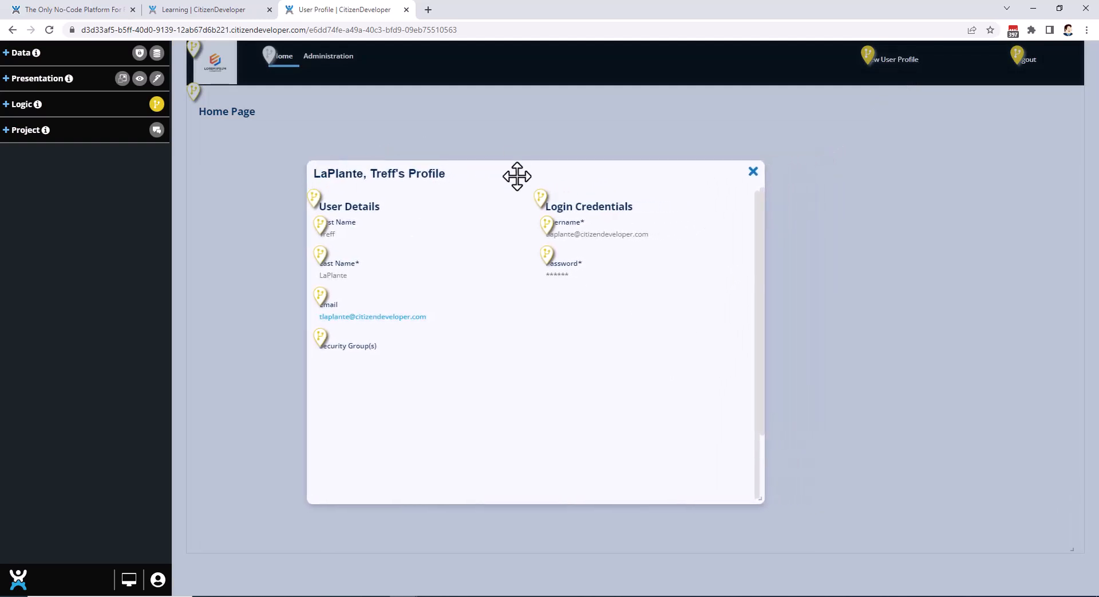
{"action": "left_click_drag", "start_coordinate": [494, 162], "coordinate": [379, 241]}
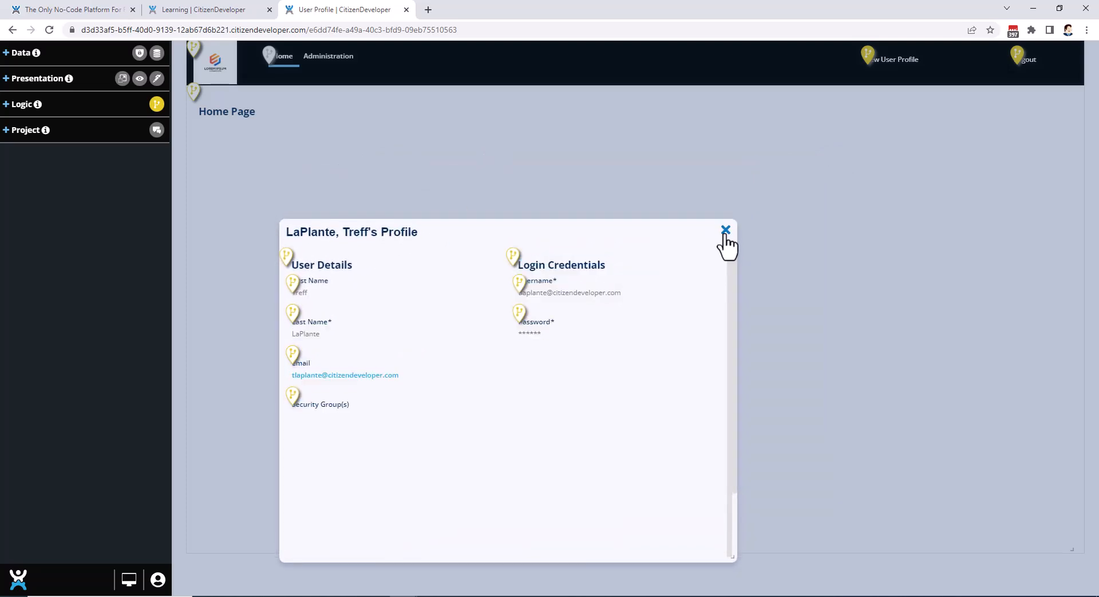
{"action": "left_click", "coordinate": [725, 230]}
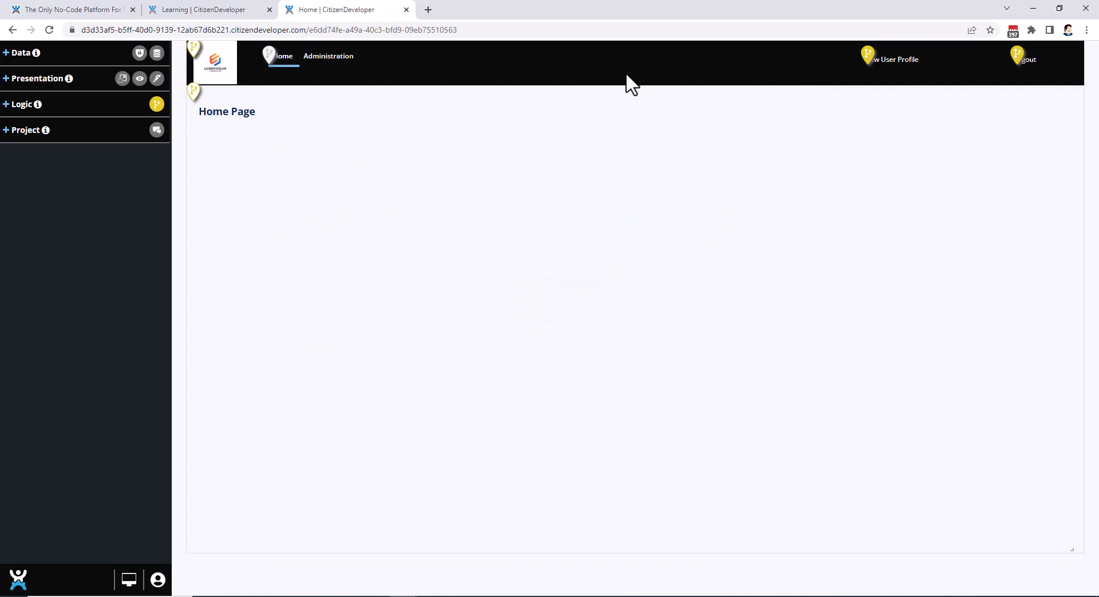
Hide the logic markers on the Home Page, and switch the project discussion markers on and off again.
{"action": "left_click", "coordinate": [156, 104]}
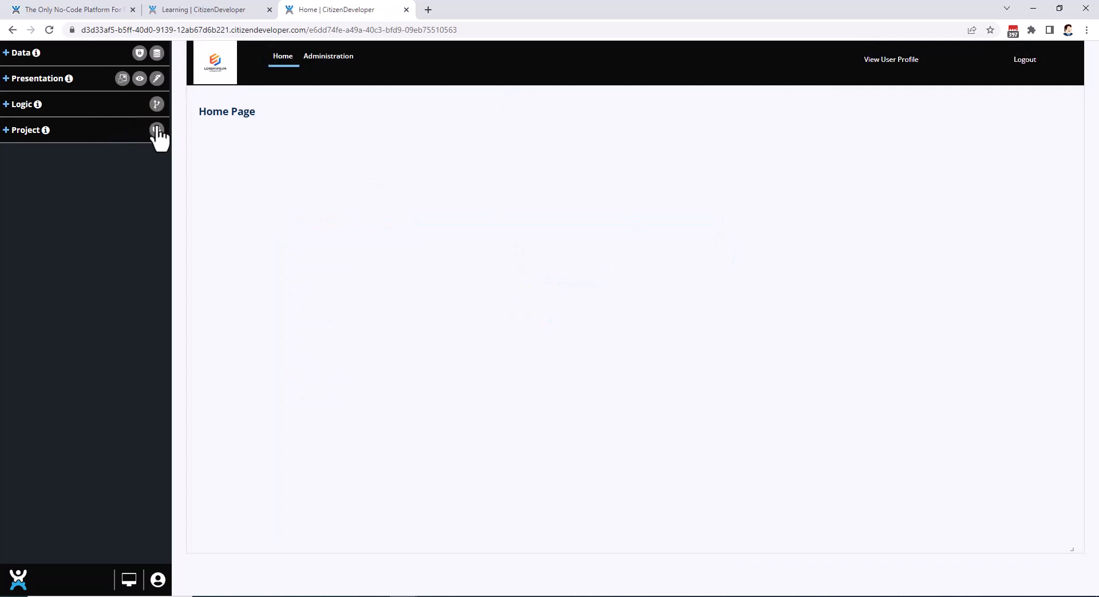
{"action": "left_click", "coordinate": [156, 131]}
{"action": "left_click", "coordinate": [157, 131]}
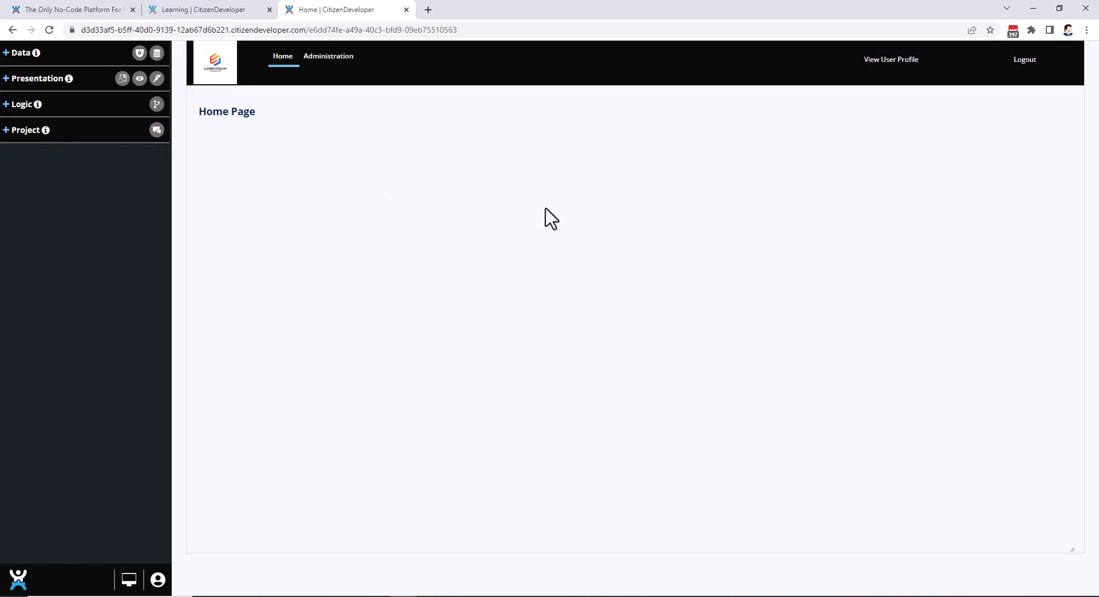